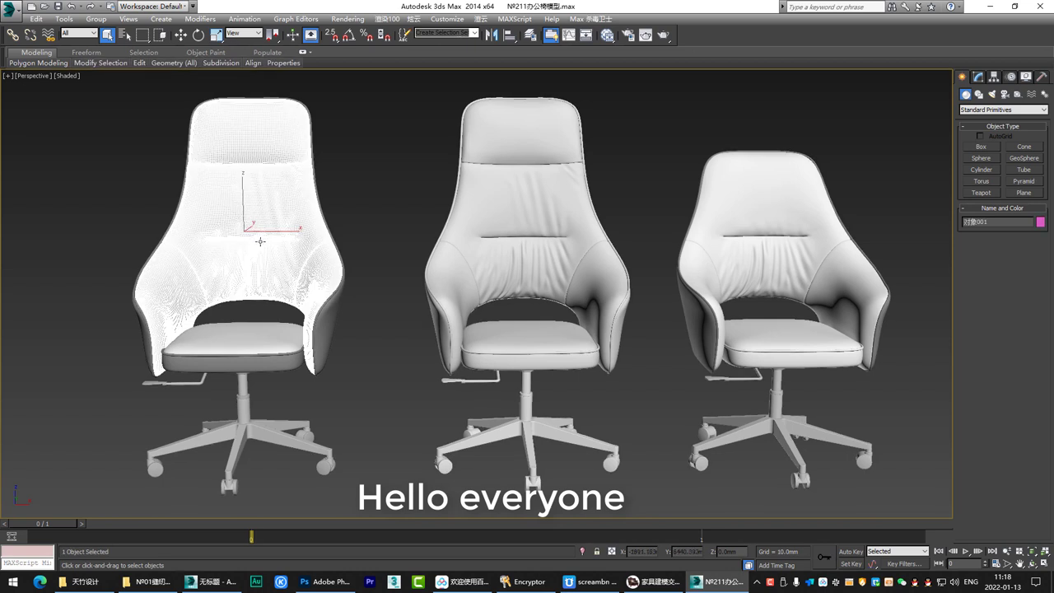
Step: Examine the sewing threads along the rear seam of the office chair and the seams on the front of its backrest
{"action": "left_click", "coordinate": [393, 368]}
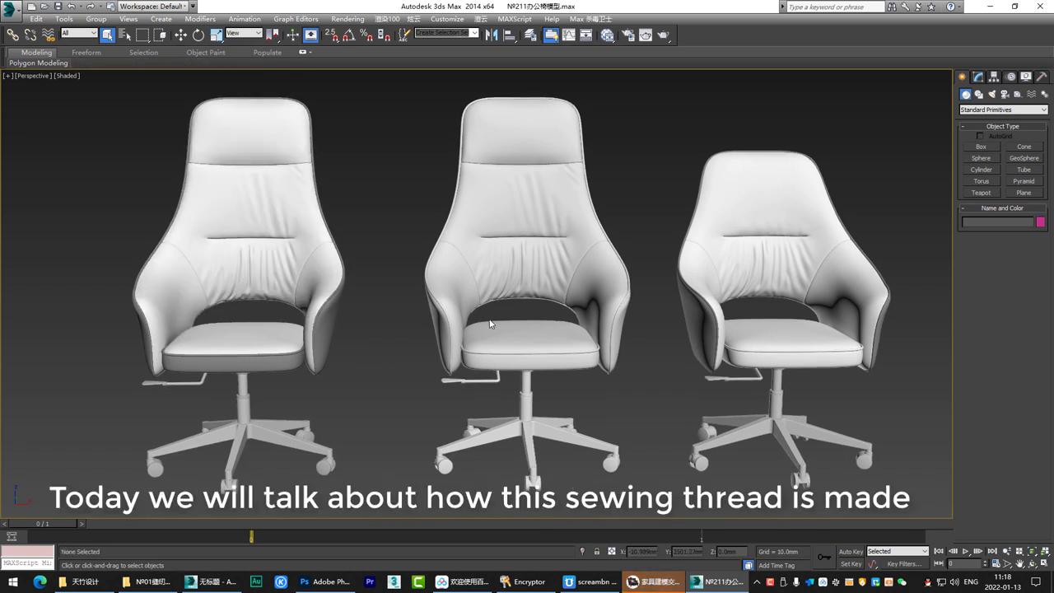
{"action": "middle_click_drag", "start_coordinate": [490, 324], "coordinate": [429, 317], "text": "alt"}
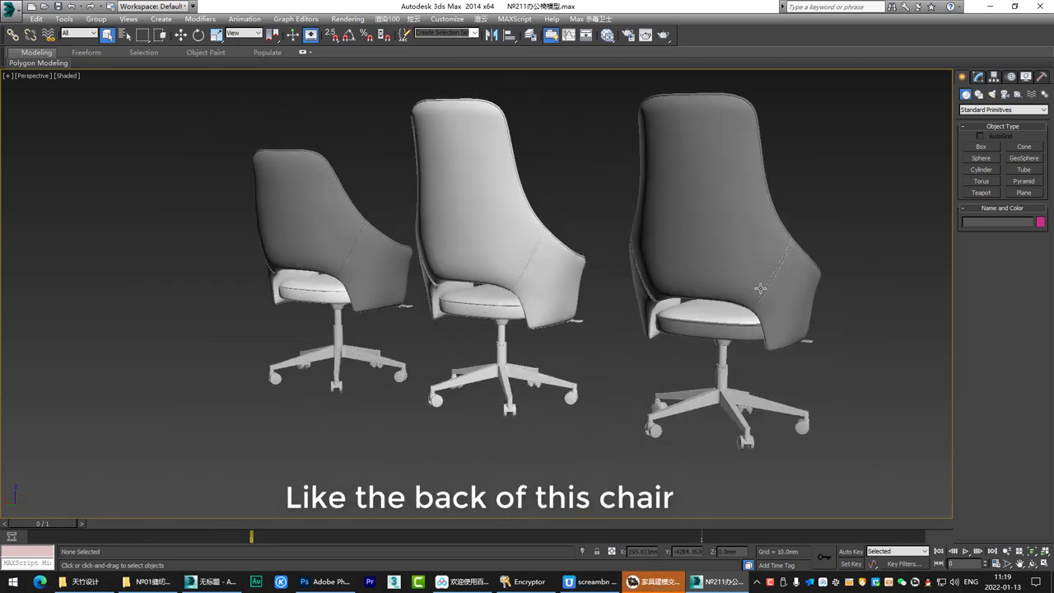
{"action": "scroll", "coordinate": [541, 282], "scroll_direction": "up", "scroll_amount": 10}
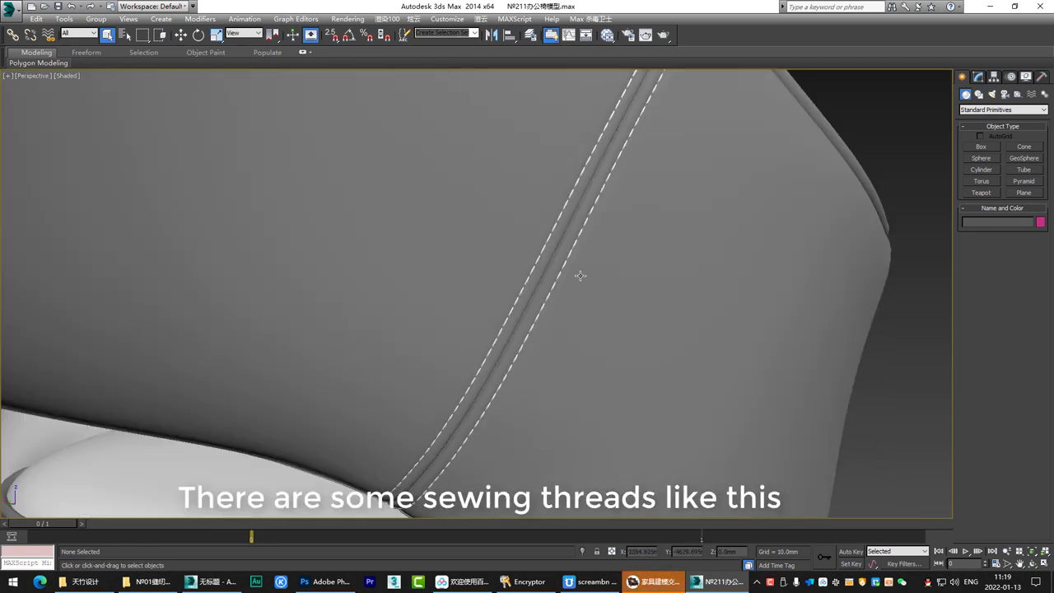
{"action": "scroll", "coordinate": [581, 276], "scroll_direction": "up", "scroll_amount": 3}
{"action": "mouse_move", "coordinate": [588, 146]}
{"action": "left_mouse_down"}
{"action": "mouse_move", "coordinate": [560, 288]}
{"action": "mouse_move", "coordinate": [585, 145]}
{"action": "mouse_move", "coordinate": [610, 123]}
{"action": "left_mouse_up"}
{"action": "mouse_move", "coordinate": [502, 119]}
{"action": "left_mouse_down"}
{"action": "mouse_move", "coordinate": [400, 290]}
{"action": "mouse_move", "coordinate": [450, 185]}
{"action": "left_mouse_up"}
{"action": "key", "text": "Escape"}
{"action": "scroll", "coordinate": [490, 269], "scroll_direction": "down", "scroll_amount": 8}
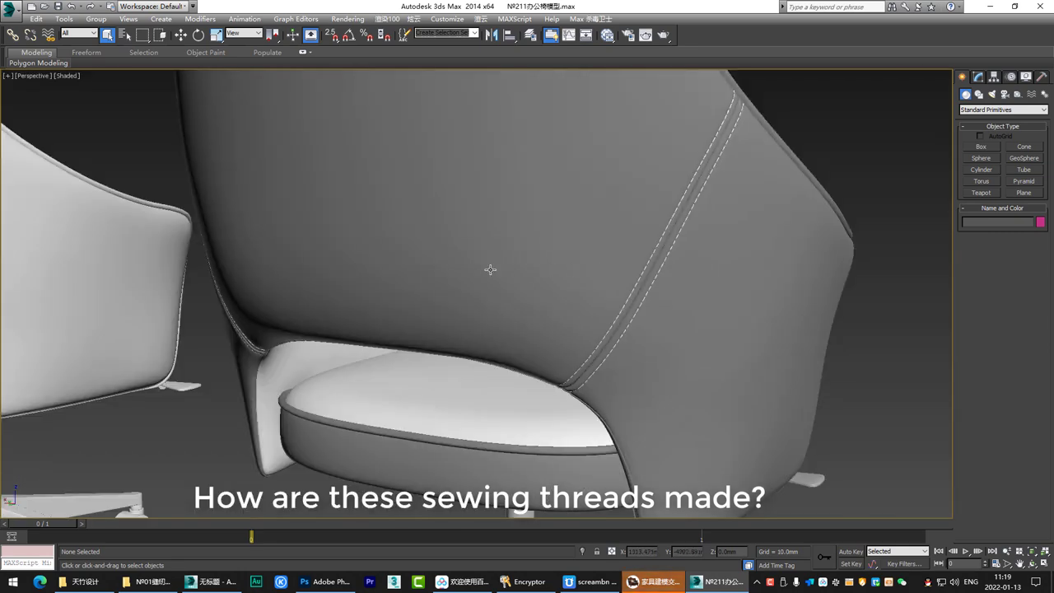
{"action": "scroll", "coordinate": [628, 287], "scroll_direction": "down", "scroll_amount": 5}
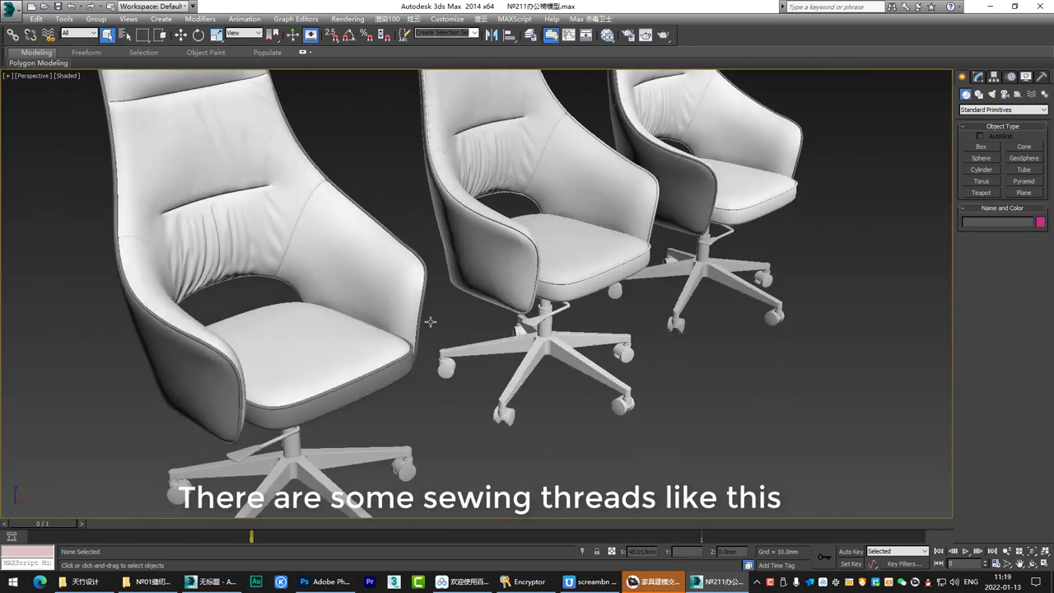
{"action": "scroll", "coordinate": [569, 371], "scroll_direction": "up", "scroll_amount": 8}
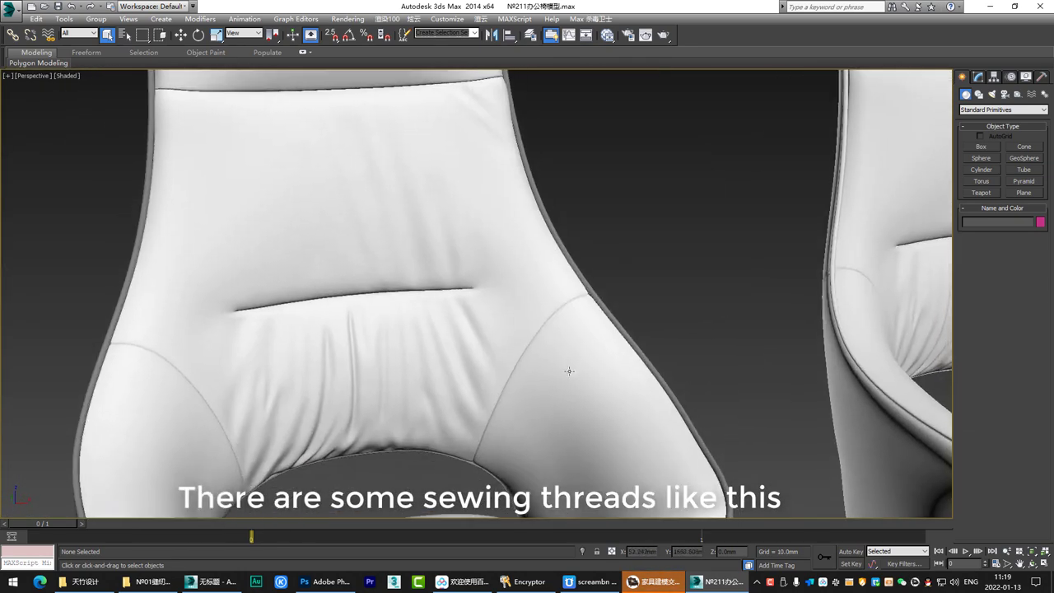
{"action": "scroll", "coordinate": [504, 252], "scroll_direction": "up", "scroll_amount": 5}
{"action": "scroll", "coordinate": [544, 336], "scroll_direction": "down", "scroll_amount": 5}
{"action": "middle_click_drag", "start_coordinate": [507, 254], "coordinate": [520, 280]}
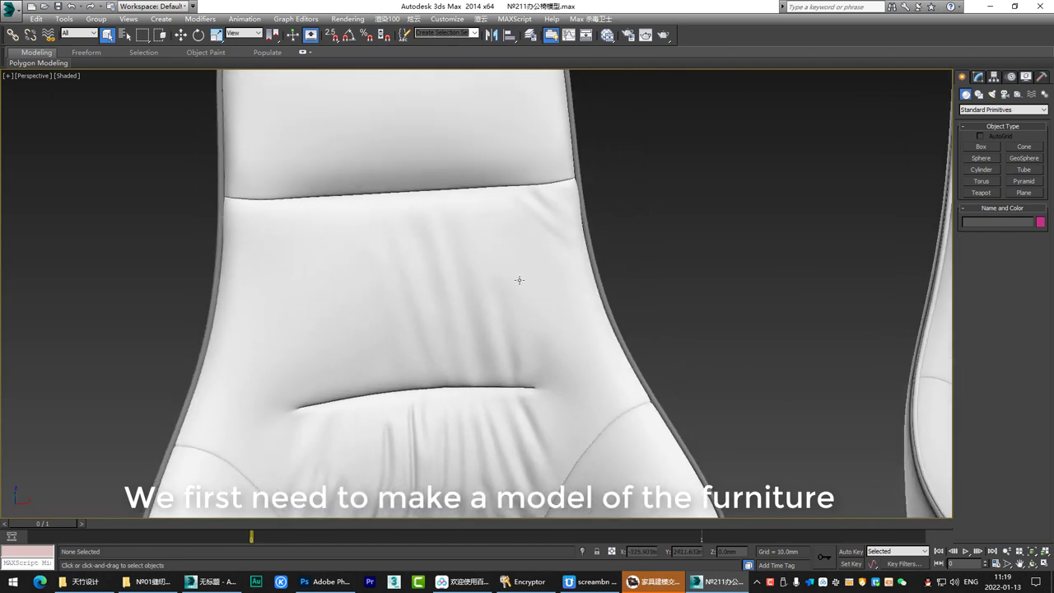
{"action": "scroll", "coordinate": [519, 280], "scroll_direction": "down", "scroll_amount": 4}
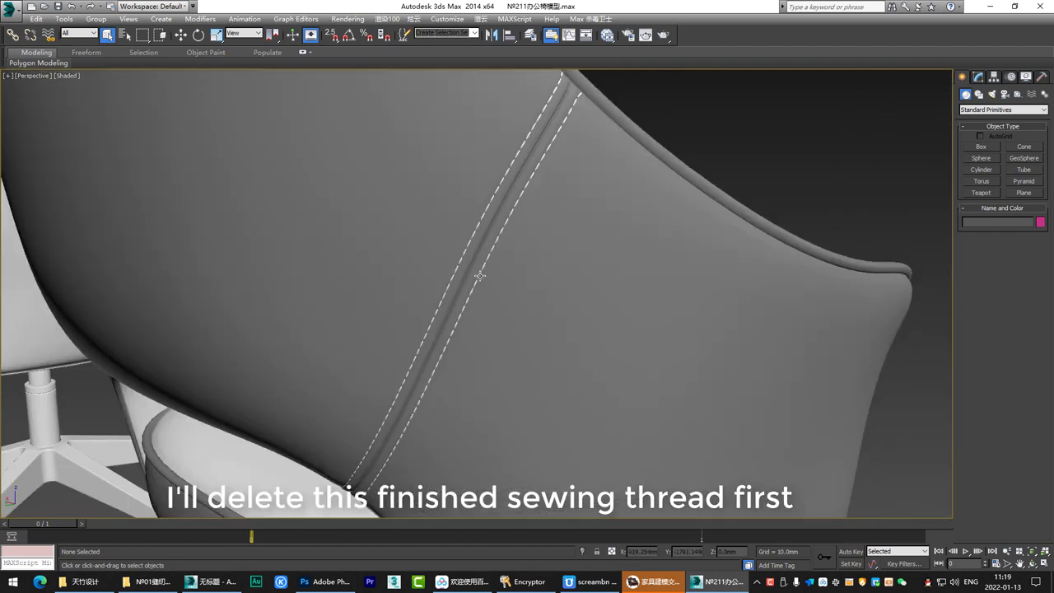
Step: Delete the finished sewing thread along the rear side seam of the chair
{"action": "left_click", "coordinate": [479, 275]}
{"action": "middle_click_drag", "start_coordinate": [480, 275], "coordinate": [482, 296]}
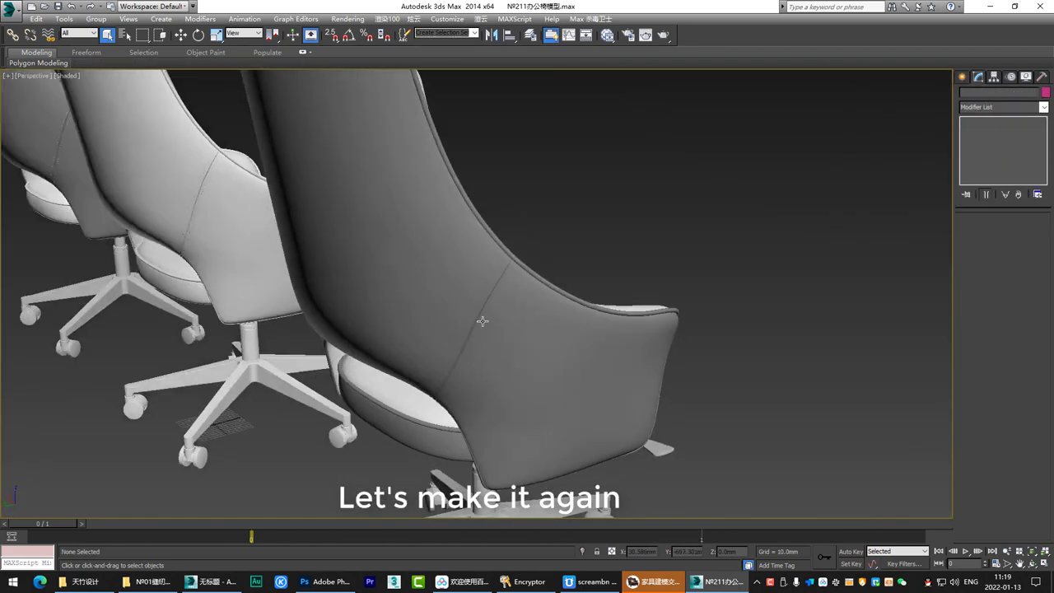
{"action": "mouse_move", "coordinate": [482, 313]}
{"action": "middle_mouse_down", "text": "alt"}
{"action": "mouse_move", "coordinate": [546, 305]}
{"action": "mouse_move", "coordinate": [478, 308]}
{"action": "middle_mouse_up", "text": "alt"}
Step: Select one edge loop on each side of the rear seam groove on the chair's back shell
{"action": "scroll", "coordinate": [547, 292], "scroll_direction": "up", "scroll_amount": 3}
{"action": "left_click", "coordinate": [557, 240]}
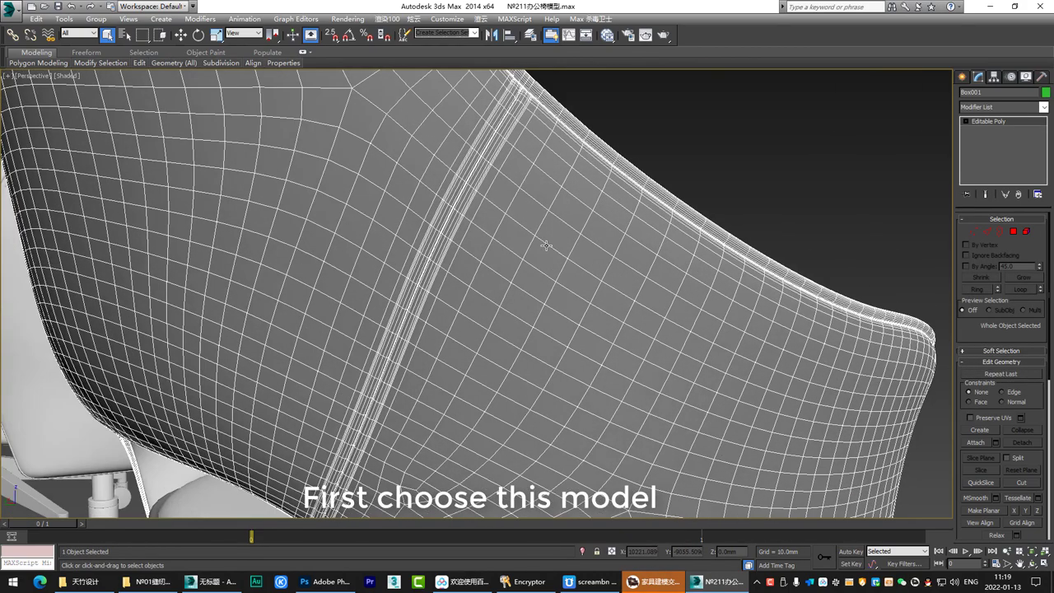
{"action": "middle_click_drag", "start_coordinate": [488, 245], "coordinate": [485, 283]}
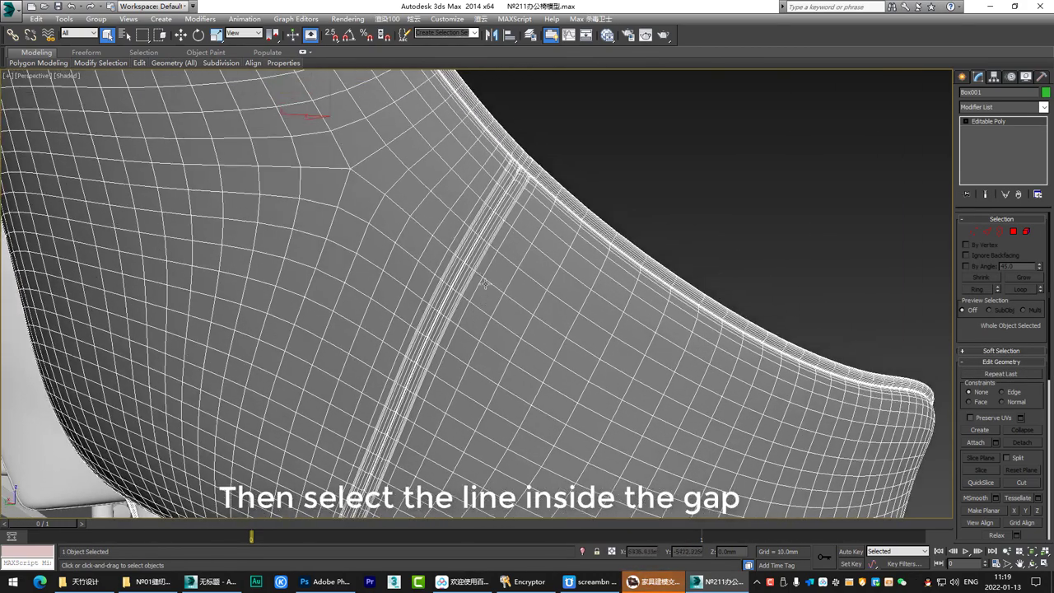
{"action": "scroll", "coordinate": [482, 278], "scroll_direction": "up", "scroll_amount": 4}
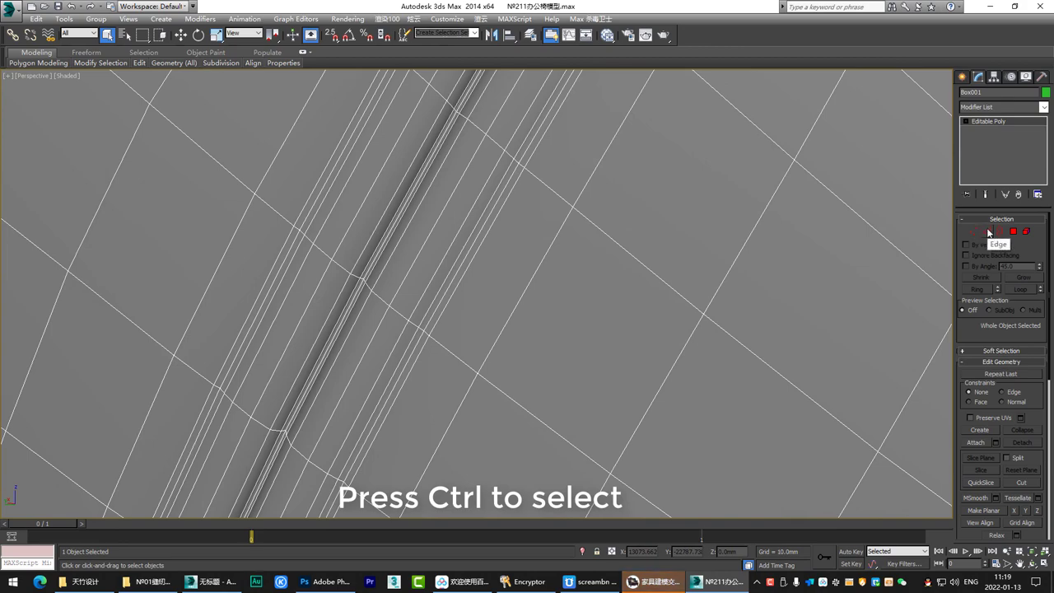
{"action": "left_click", "coordinate": [987, 234]}
{"action": "scroll", "coordinate": [441, 289], "scroll_direction": "down", "scroll_amount": 8}
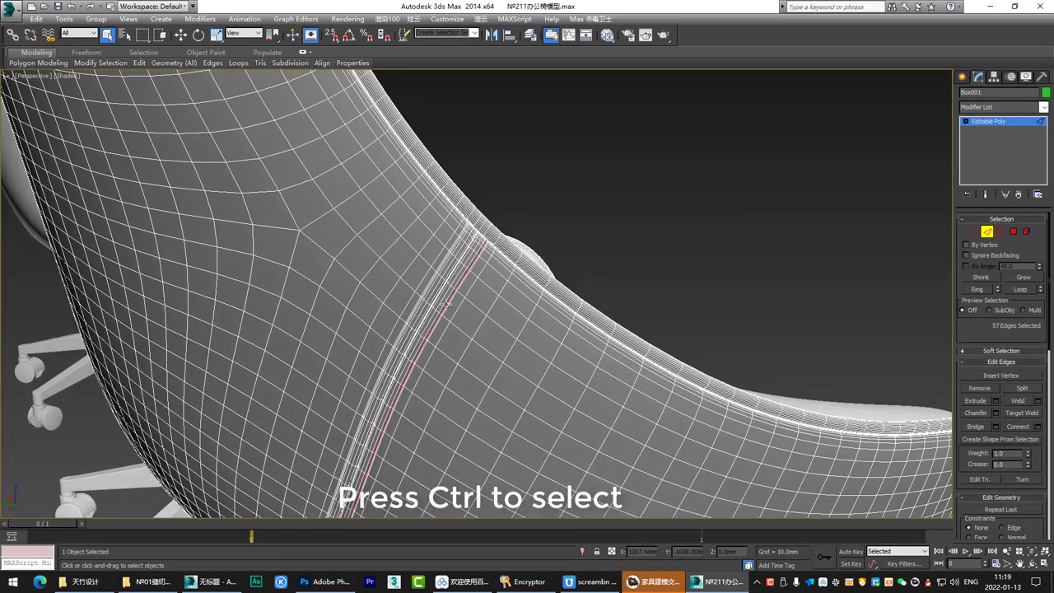
{"action": "scroll", "coordinate": [444, 268], "scroll_direction": "up", "scroll_amount": 8}
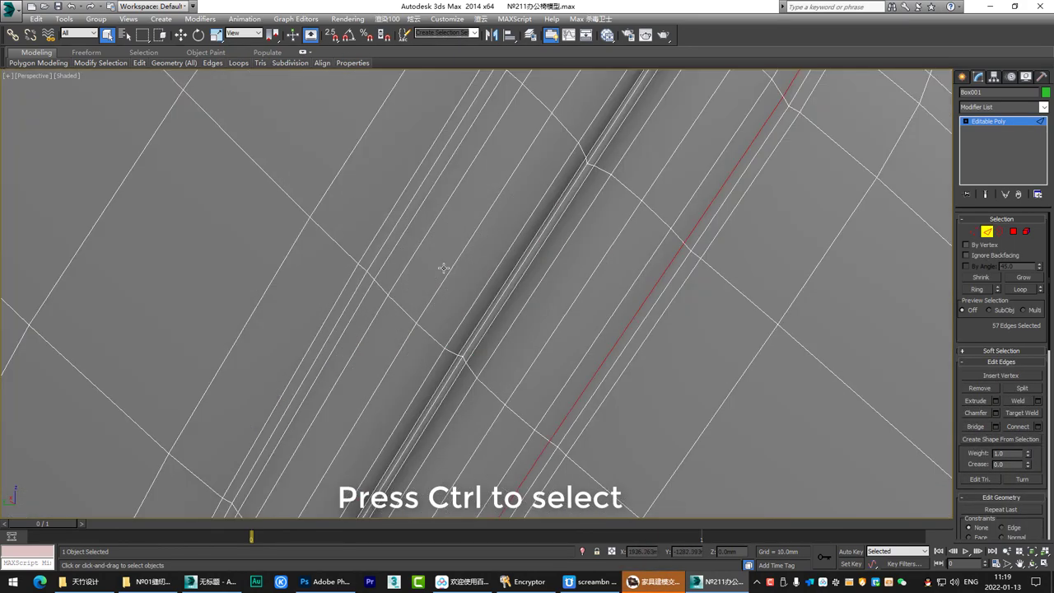
{"action": "double_click", "coordinate": [383, 246], "text": "ctrl"}
Step: Create a shape from the two selected edge loops, using the Linear shape type
{"action": "scroll", "coordinate": [423, 284], "scroll_direction": "down", "scroll_amount": 6}
{"action": "middle_click_drag", "start_coordinate": [509, 287], "coordinate": [505, 179], "text": "alt"}
{"action": "scroll", "coordinate": [506, 181], "scroll_direction": "down", "scroll_amount": 6}
{"action": "scroll", "coordinate": [511, 203], "scroll_direction": "up", "scroll_amount": 6}
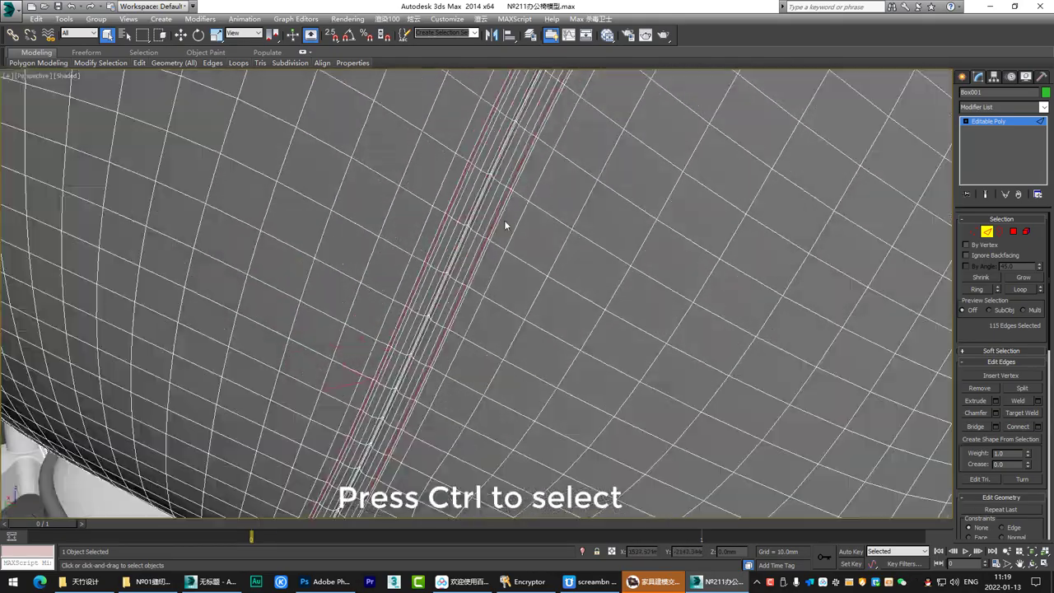
{"action": "scroll", "coordinate": [504, 215], "scroll_direction": "up", "scroll_amount": 3}
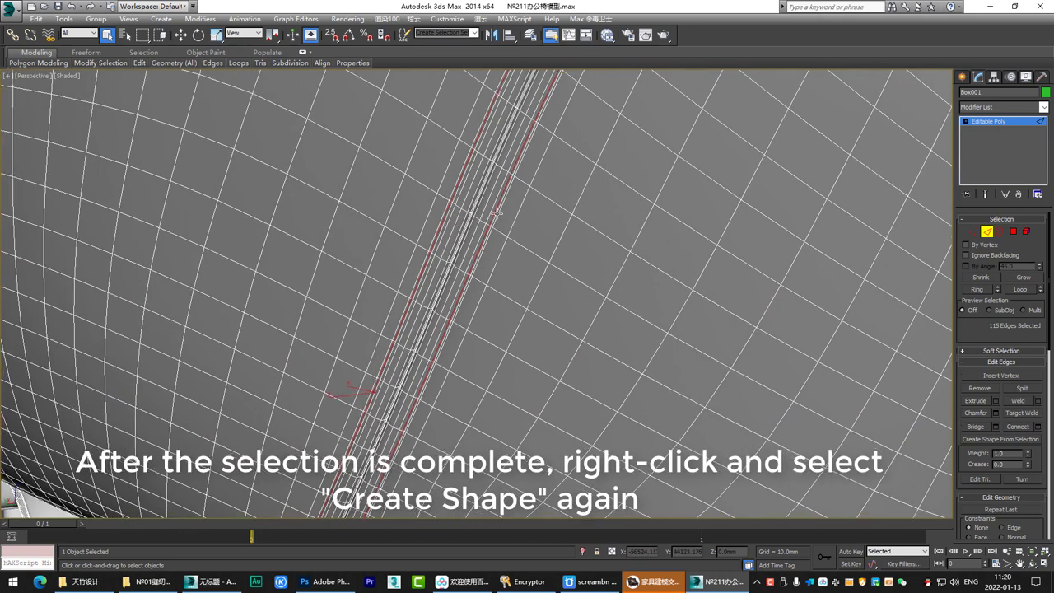
{"action": "right_click", "coordinate": [475, 252]}
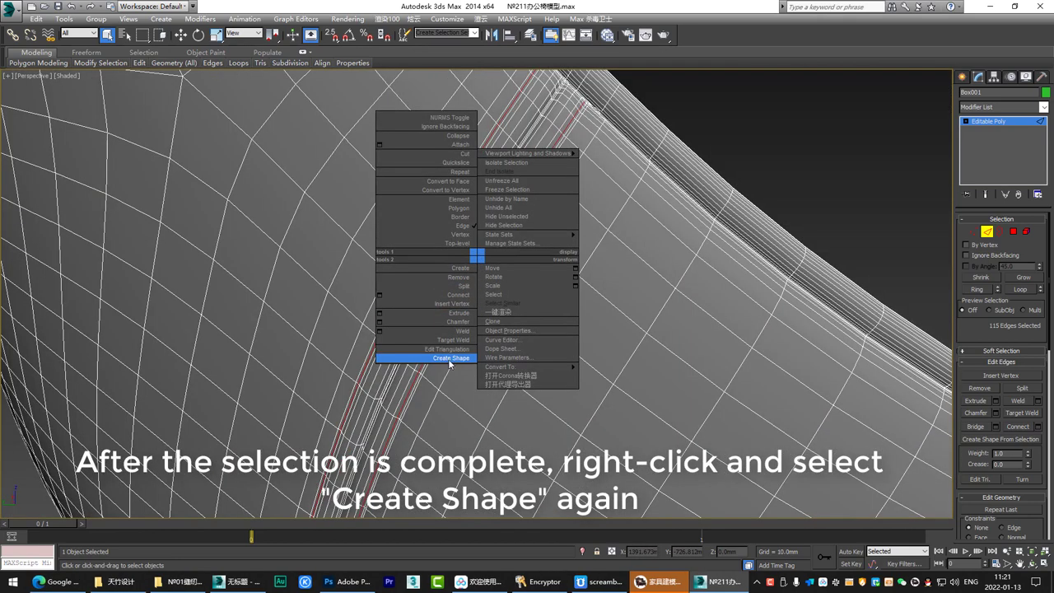
{"action": "left_click", "coordinate": [456, 358]}
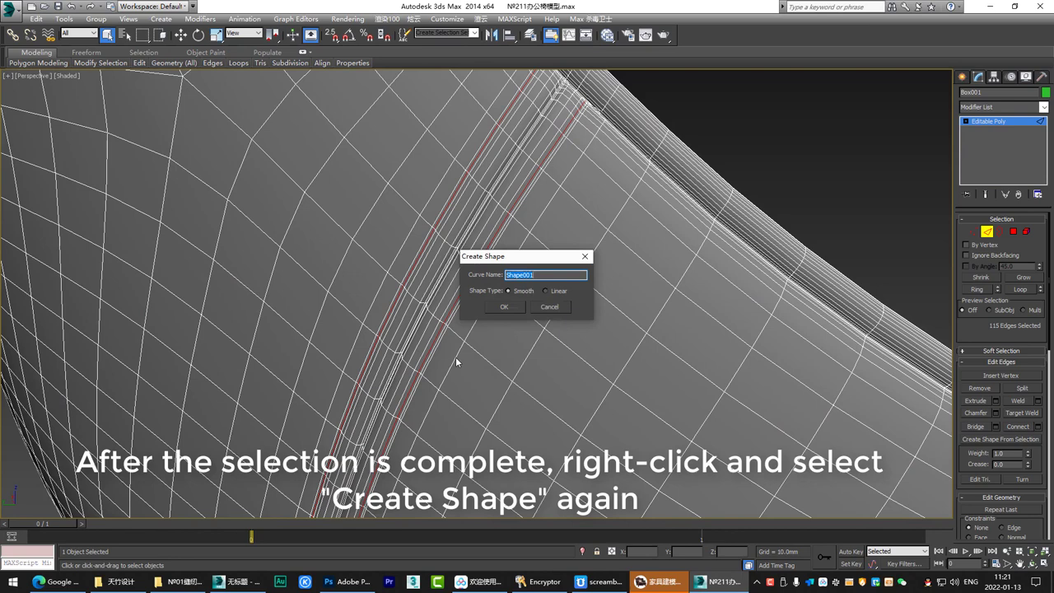
{"action": "left_click", "coordinate": [546, 291]}
{"action": "left_click", "coordinate": [508, 307]}
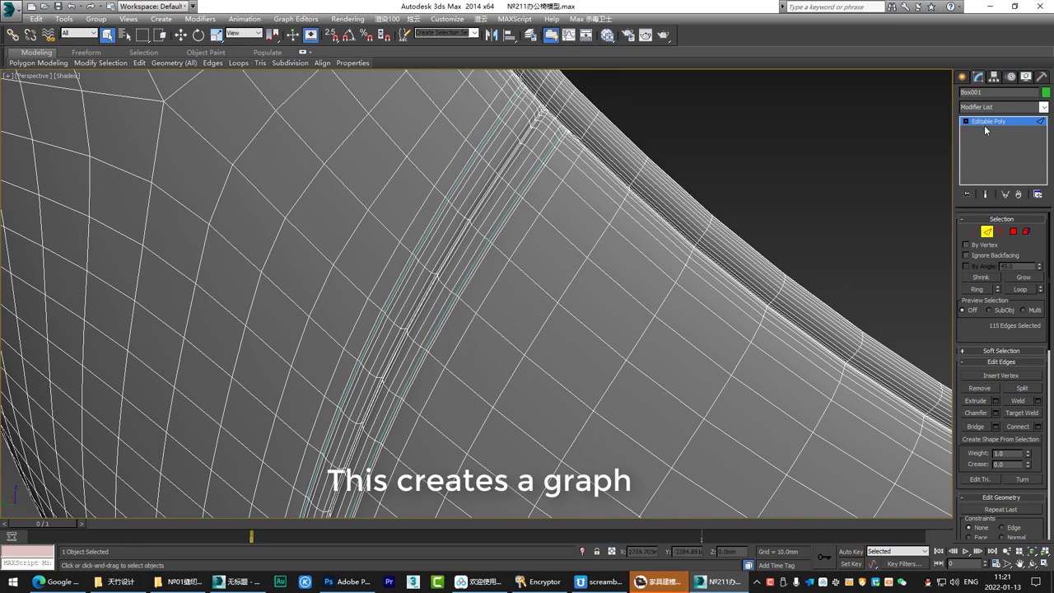
Step: Leave edge editing on the shell, then select and isolate the shape created along the seam
{"action": "left_click", "coordinate": [985, 125]}
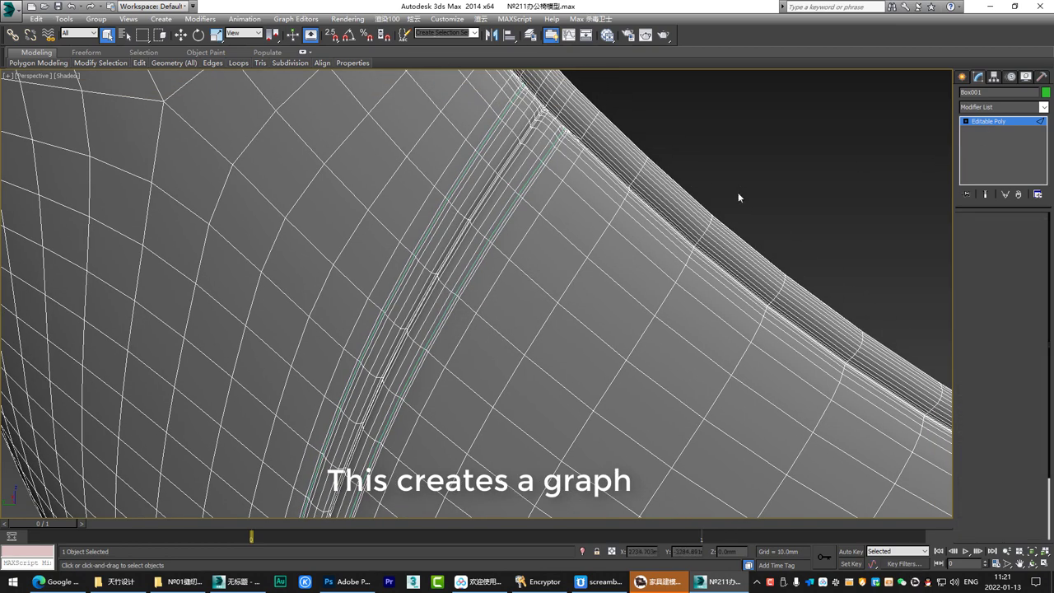
{"action": "left_click", "coordinate": [478, 234]}
{"action": "key", "text": "alt+q"}
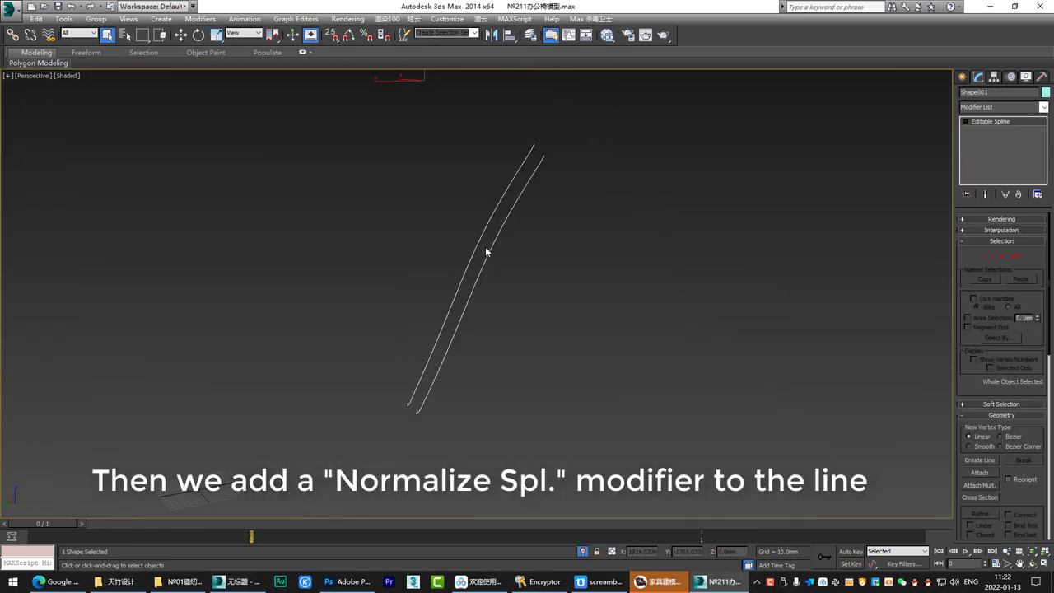
{"action": "mouse_move", "coordinate": [432, 350]}
{"action": "left_mouse_down"}
{"action": "mouse_move", "coordinate": [436, 165]}
{"action": "mouse_move", "coordinate": [470, 423]}
{"action": "mouse_move", "coordinate": [344, 327]}
{"action": "left_mouse_up"}
{"action": "key", "text": "Escape"}
Step: Apply the Normalize Spl. modifier to the seam shape and set its segment length to 5
{"action": "left_click", "coordinate": [1043, 107]}
{"action": "scroll", "coordinate": [1007, 477], "scroll_direction": "down", "scroll_amount": 1}
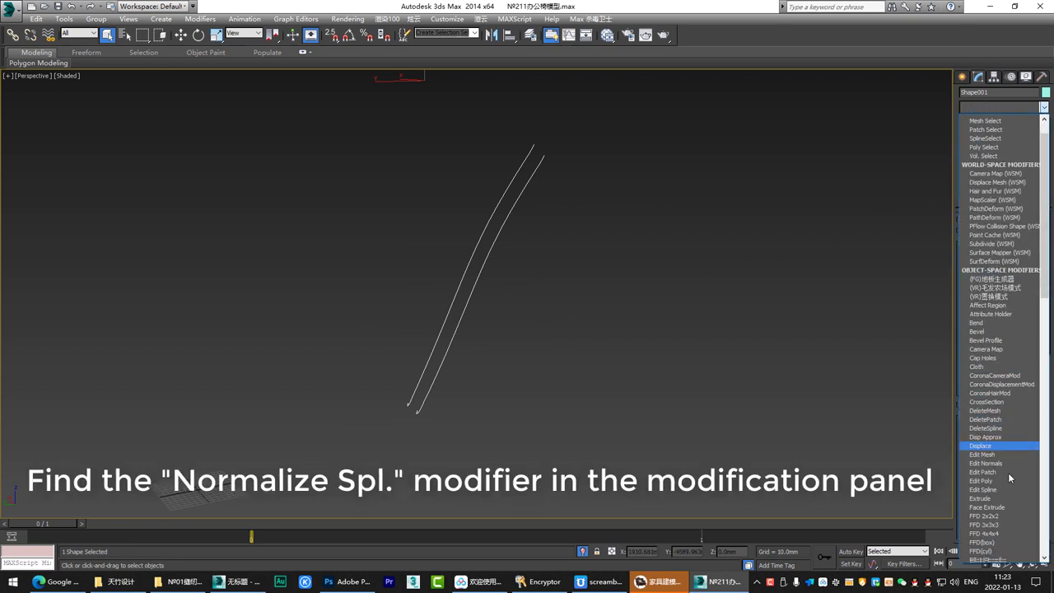
{"action": "scroll", "coordinate": [1004, 475], "scroll_direction": "down", "scroll_amount": 8}
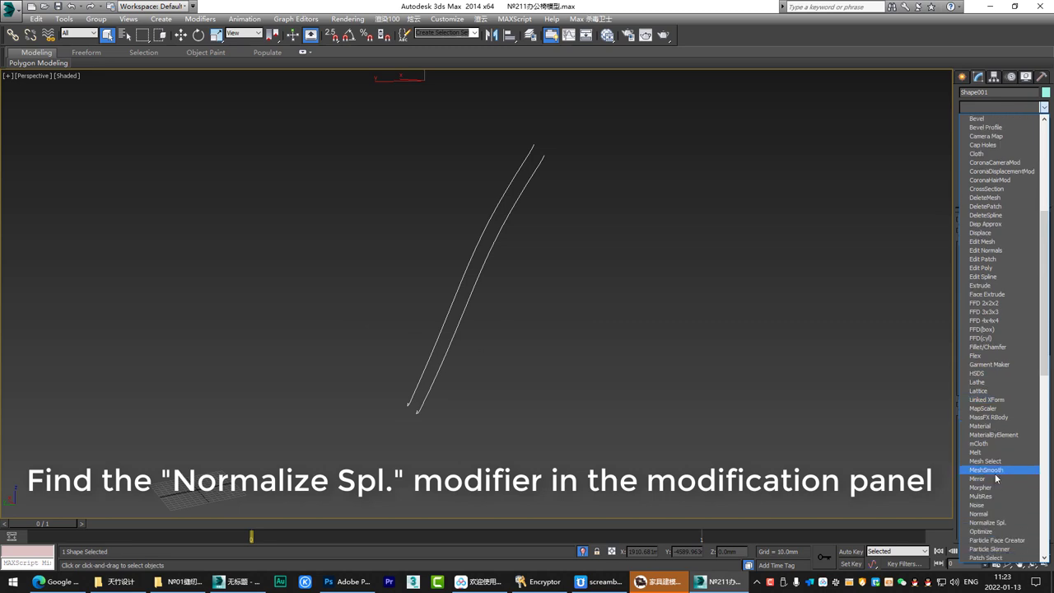
{"action": "scroll", "coordinate": [995, 478], "scroll_direction": "down", "scroll_amount": 2}
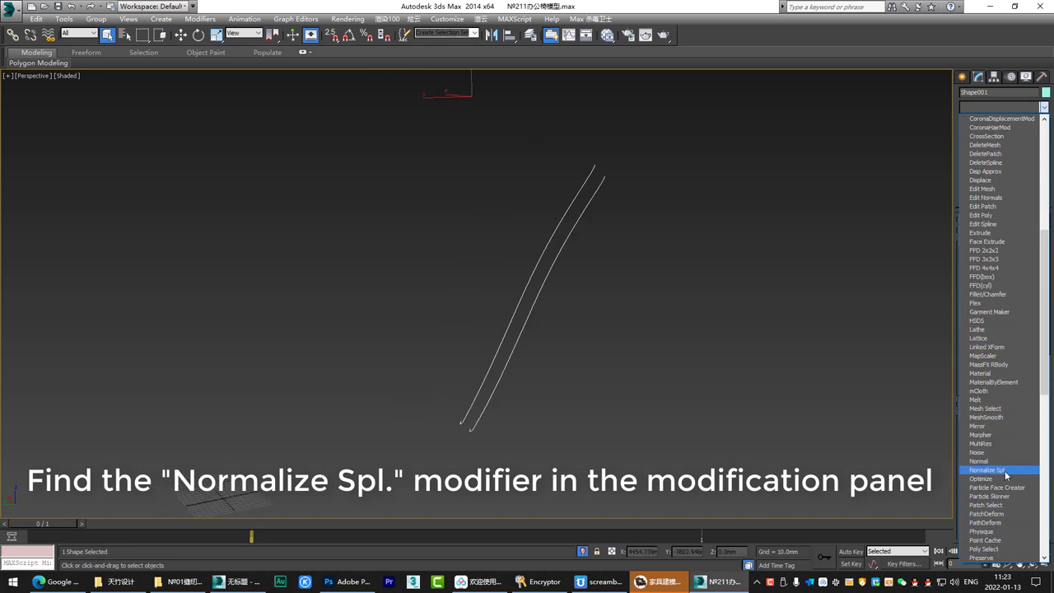
{"action": "left_click", "coordinate": [1020, 476]}
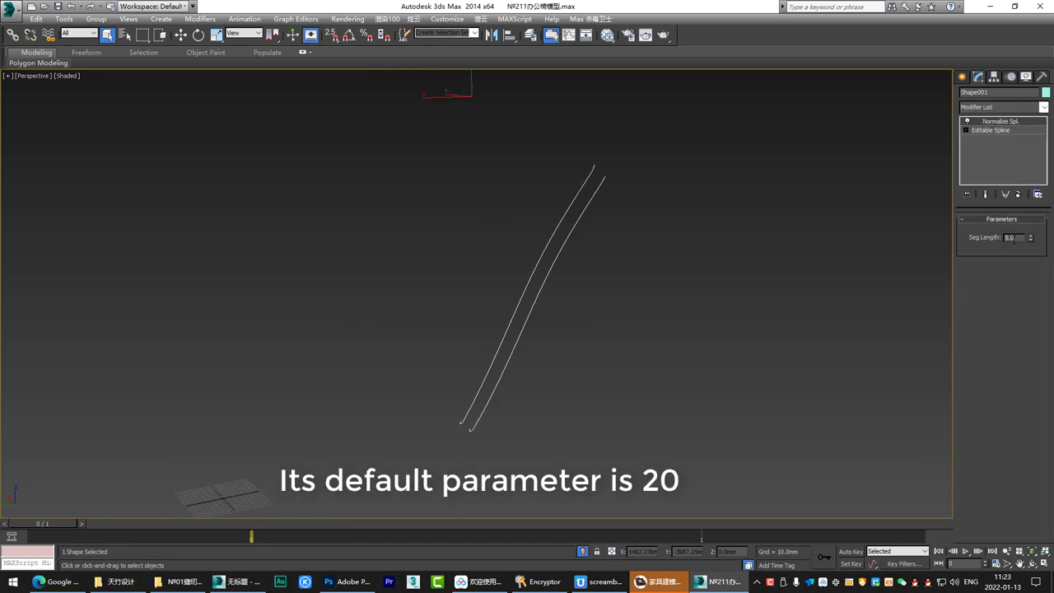
{"action": "type", "text": "20"}
{"action": "key", "text": "Return"}
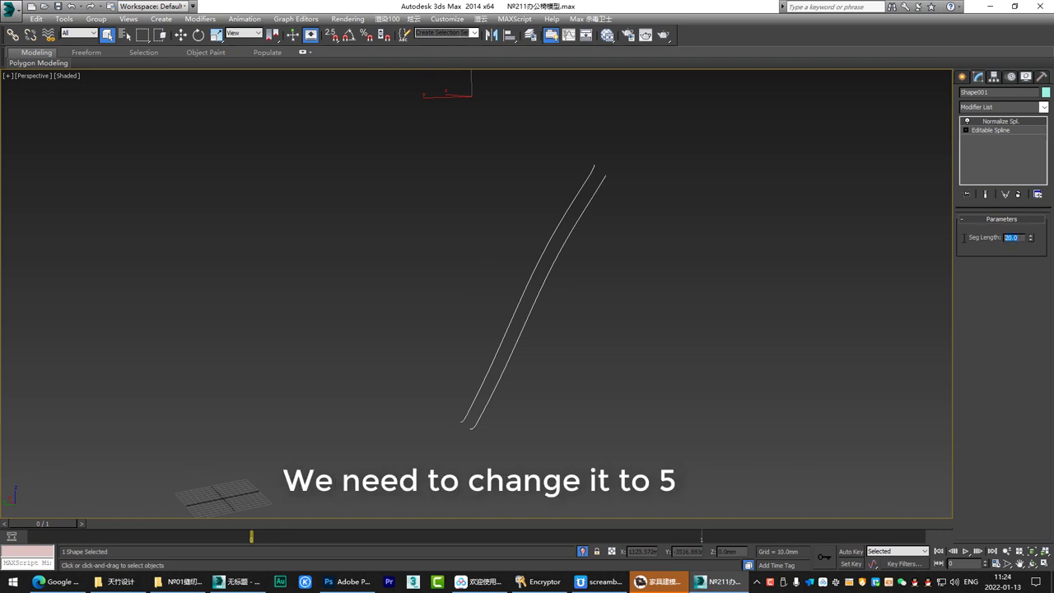
{"action": "type", "text": "5"}
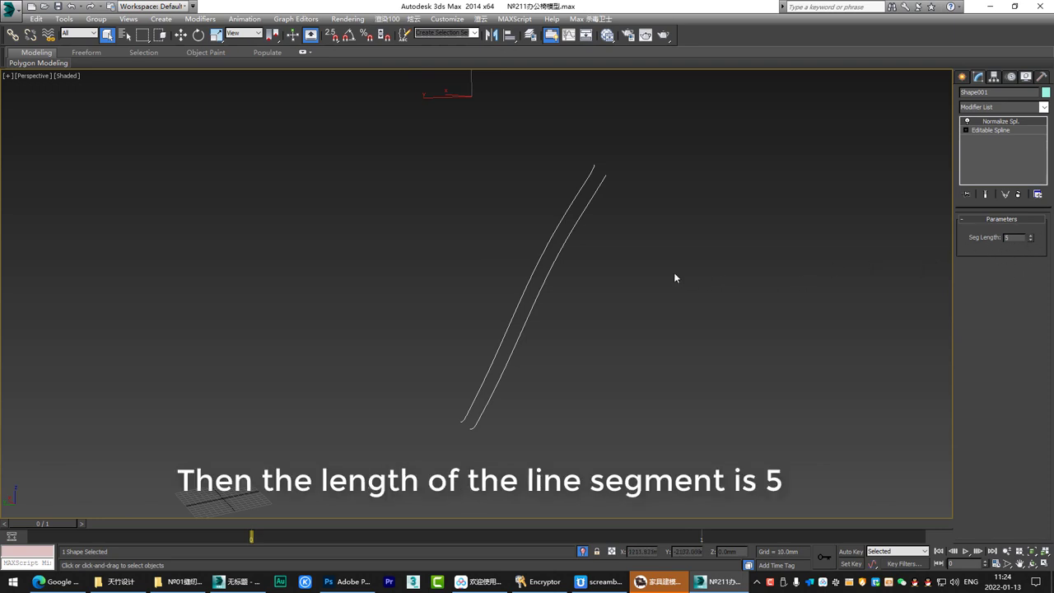
Step: Convert the normalized seam shape to an Editable Spline
{"action": "middle_click_drag", "start_coordinate": [568, 276], "coordinate": [606, 241]}
{"action": "right_click", "coordinate": [560, 254]}
{"action": "mouse_move", "coordinate": [594, 366]}
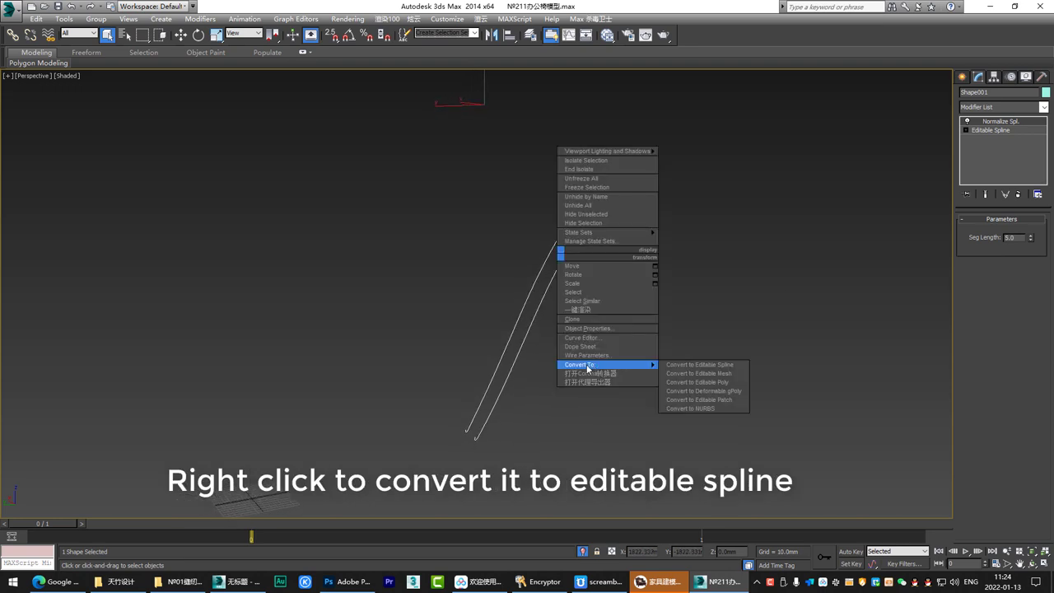
{"action": "left_click", "coordinate": [716, 365]}
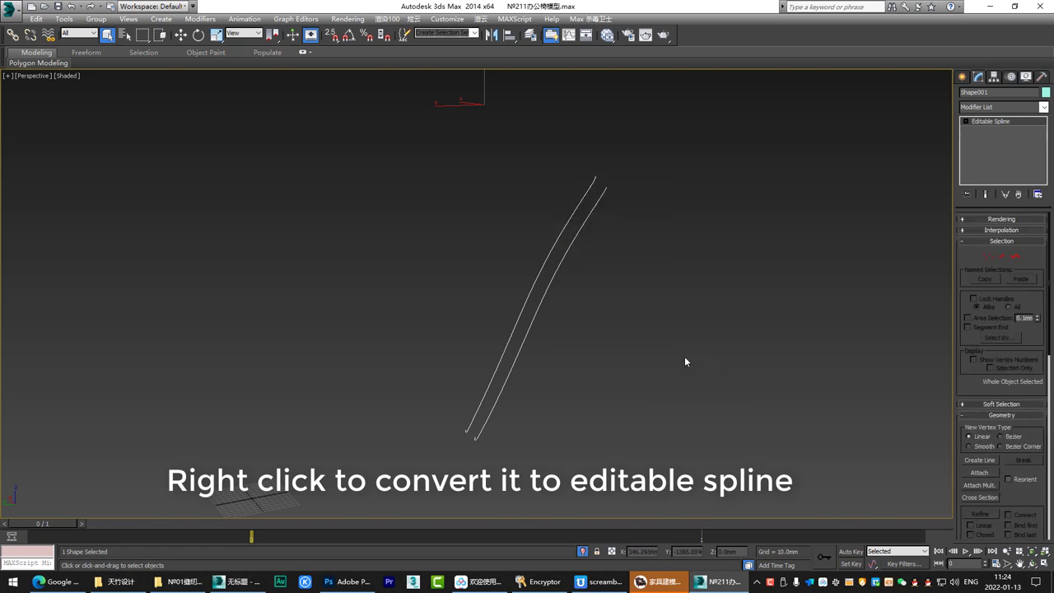
Step: Change all vertices of the seam spline to Corner type and break them all with Break Vertices
{"action": "left_click", "coordinate": [988, 257]}
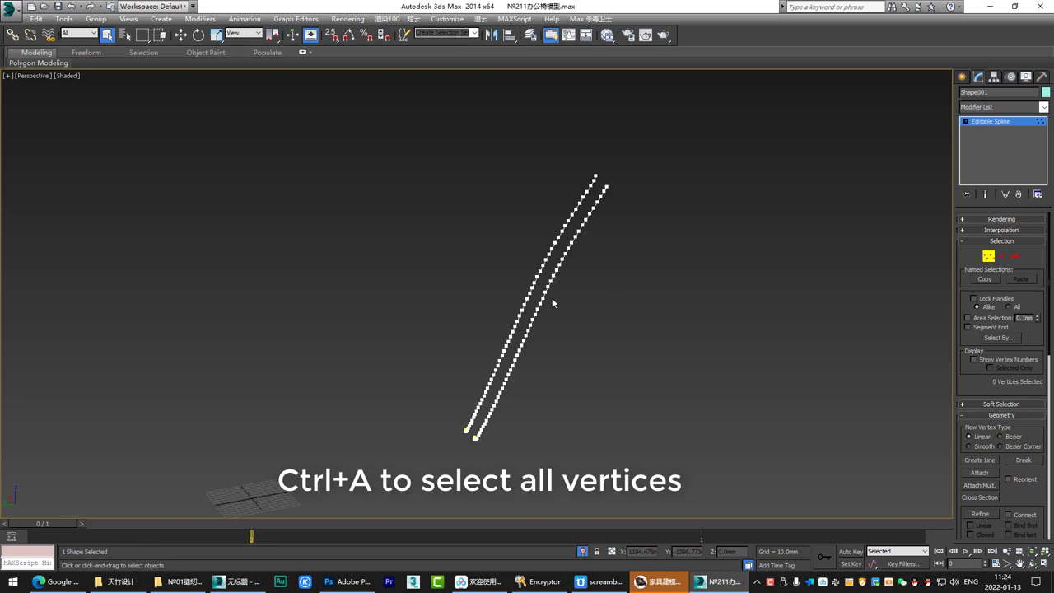
{"action": "key", "text": "ctrl+a"}
{"action": "middle_click_drag", "start_coordinate": [569, 302], "coordinate": [582, 300]}
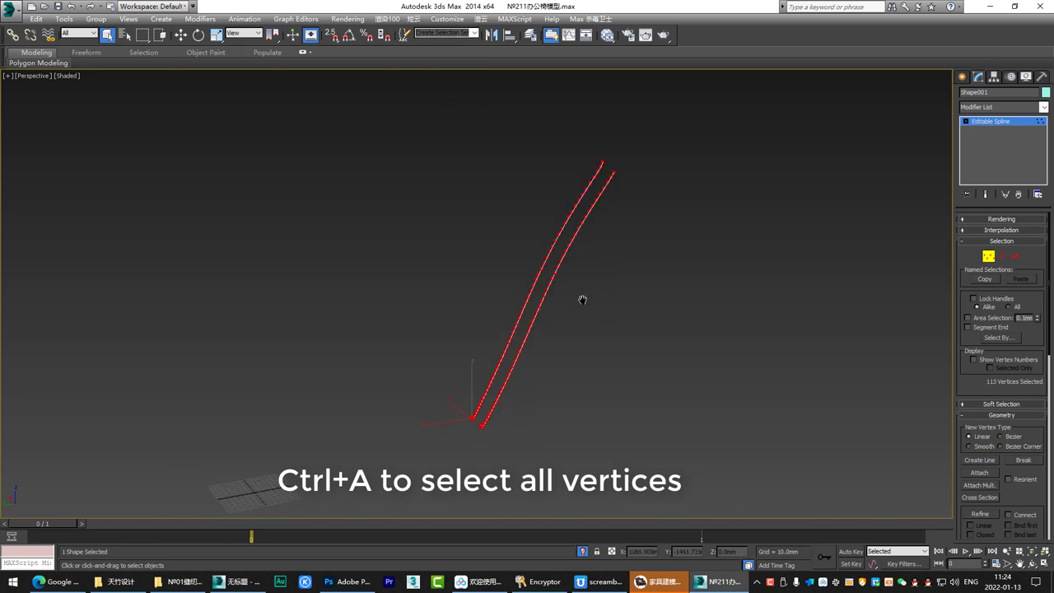
{"action": "right_click", "coordinate": [564, 252]}
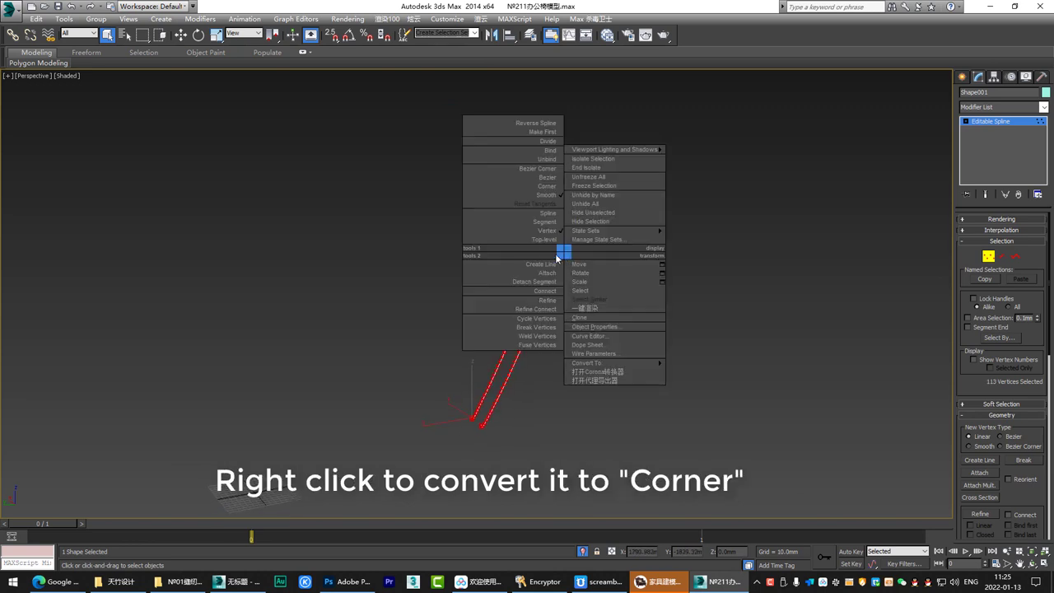
{"action": "left_click", "coordinate": [547, 187]}
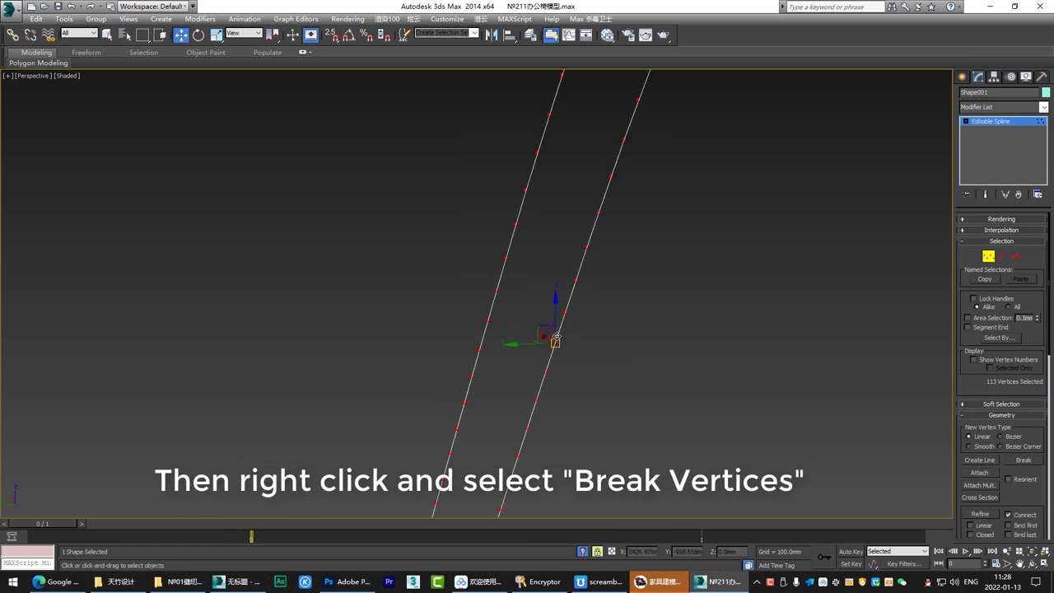
{"action": "right_click", "coordinate": [556, 335]}
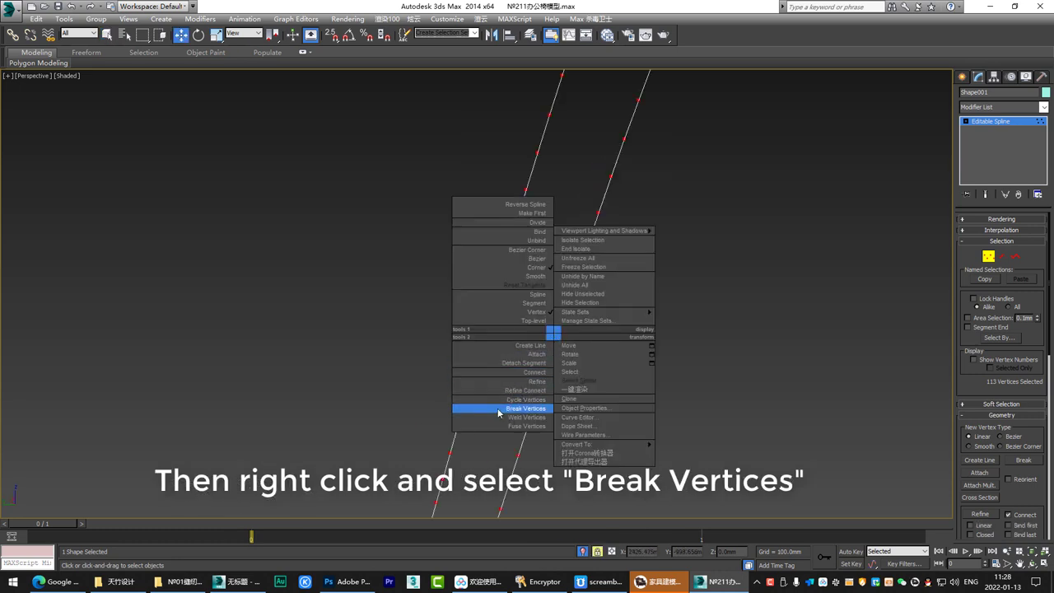
{"action": "left_click", "coordinate": [527, 410]}
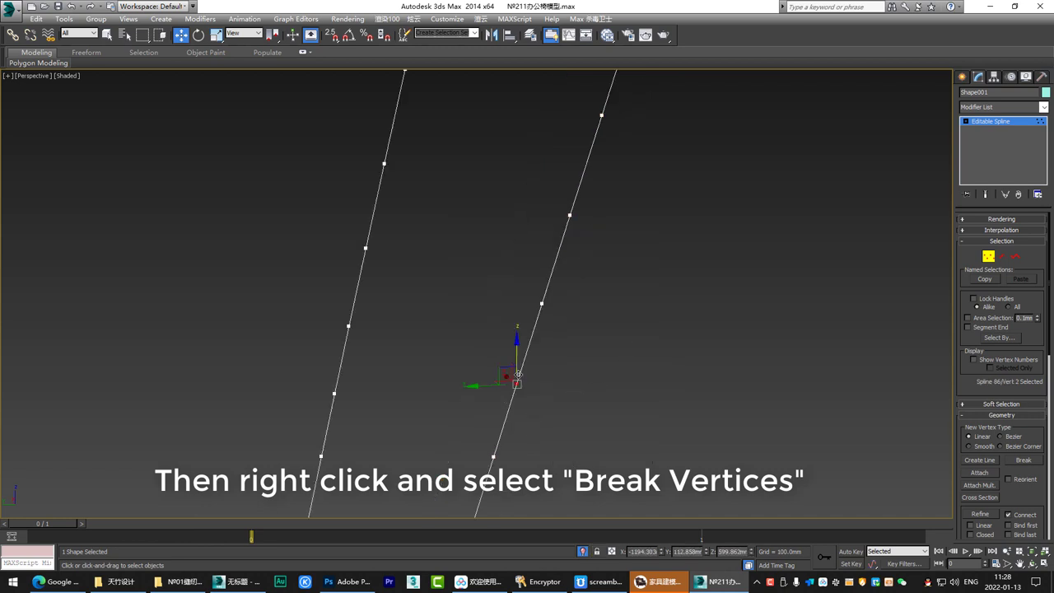
Step: Move one seam spline vertex away from its neighbour to check that the break worked, and return it to its place
{"action": "middle_click_drag", "start_coordinate": [518, 375], "coordinate": [520, 371], "text": "alt"}
{"action": "scroll", "coordinate": [520, 371], "scroll_direction": "up", "scroll_amount": 2}
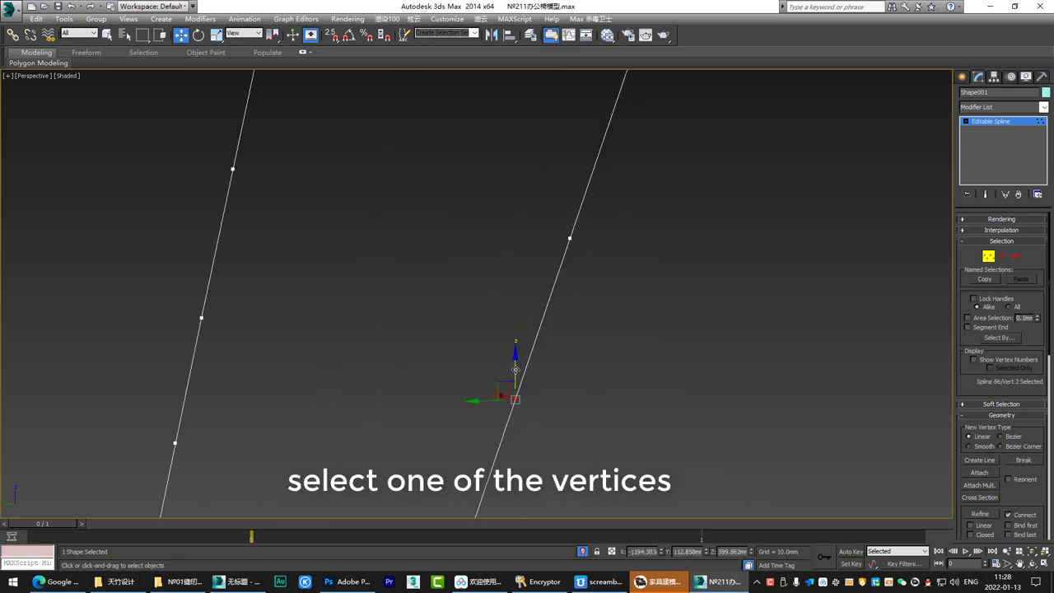
{"action": "left_click_drag", "start_coordinate": [515, 370], "coordinate": [511, 363]}
{"action": "middle_click_drag", "start_coordinate": [514, 411], "coordinate": [370, 367], "text": "alt"}
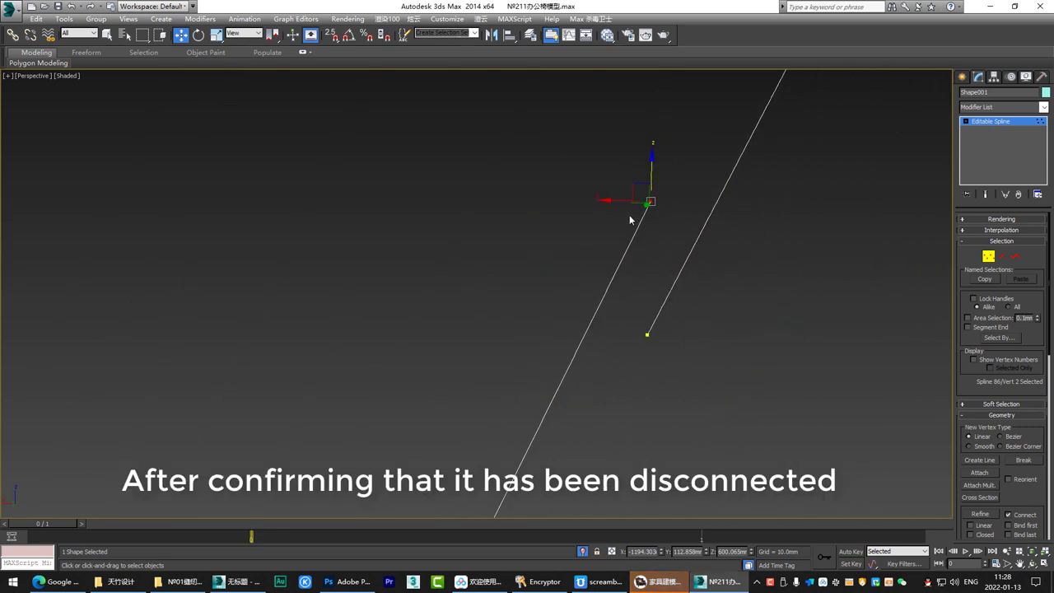
{"action": "left_click_drag", "start_coordinate": [641, 193], "coordinate": [615, 340]}
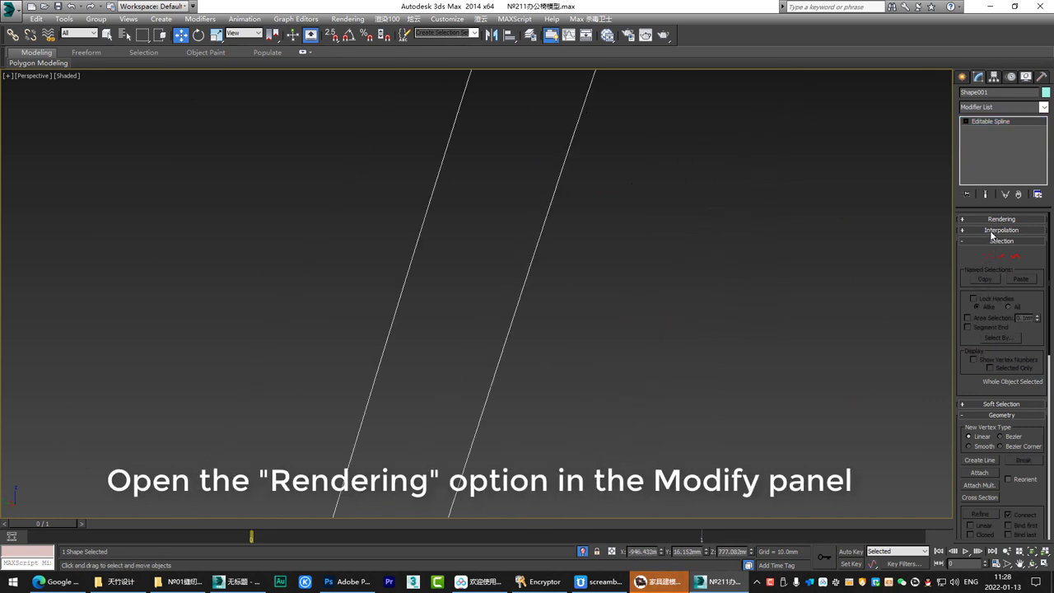
Step: Enable the seam spline in renderer and viewport, with a radial thickness of 1.5 mm and 4 sides
{"action": "left_click", "coordinate": [984, 231]}
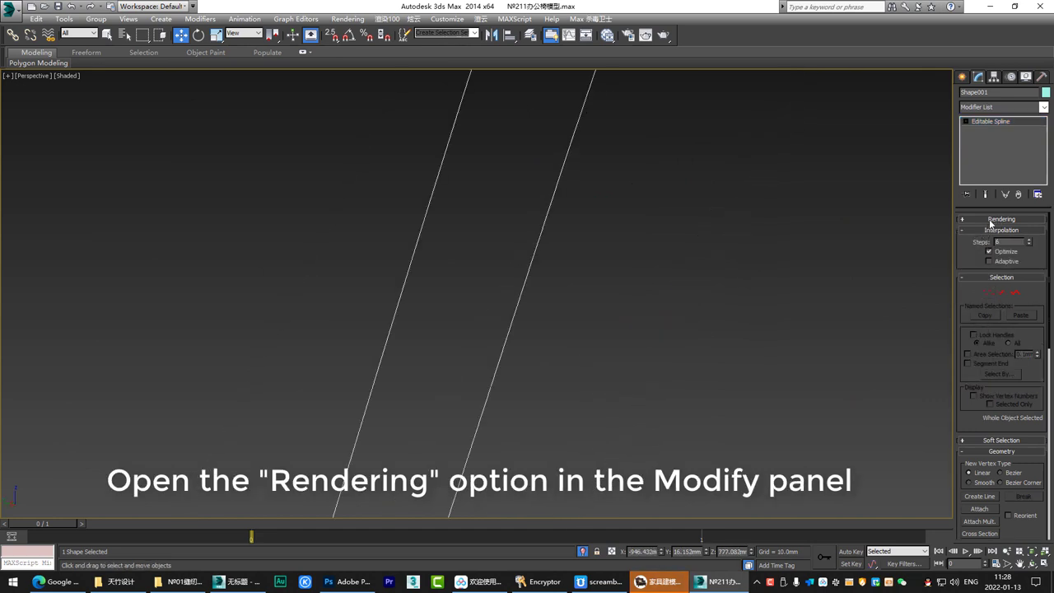
{"action": "left_click", "coordinate": [991, 221]}
{"action": "left_click", "coordinate": [965, 229]}
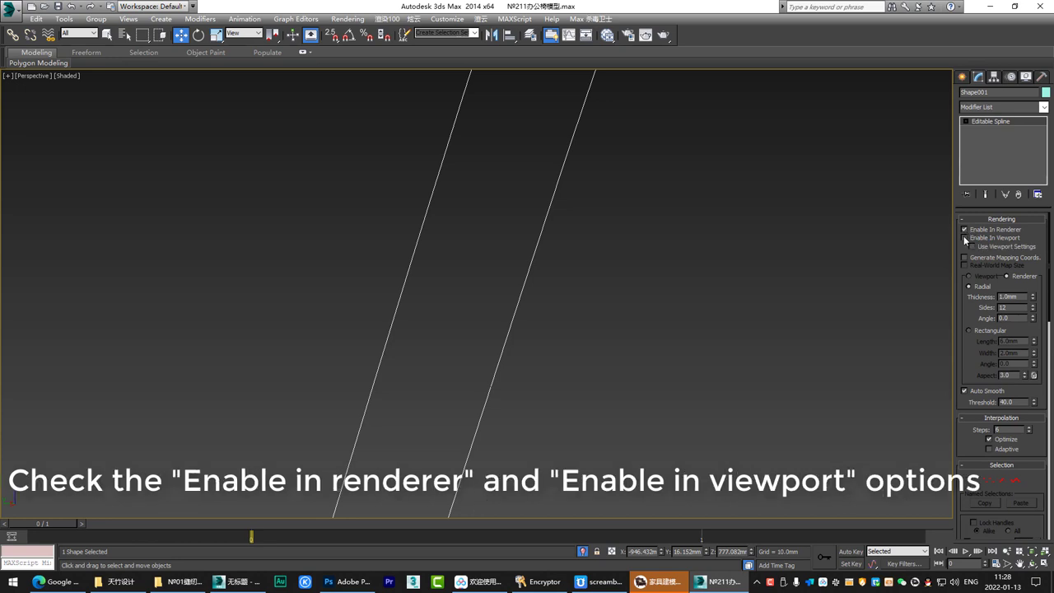
{"action": "left_click", "coordinate": [964, 238]}
{"action": "double_click", "coordinate": [1004, 308]}
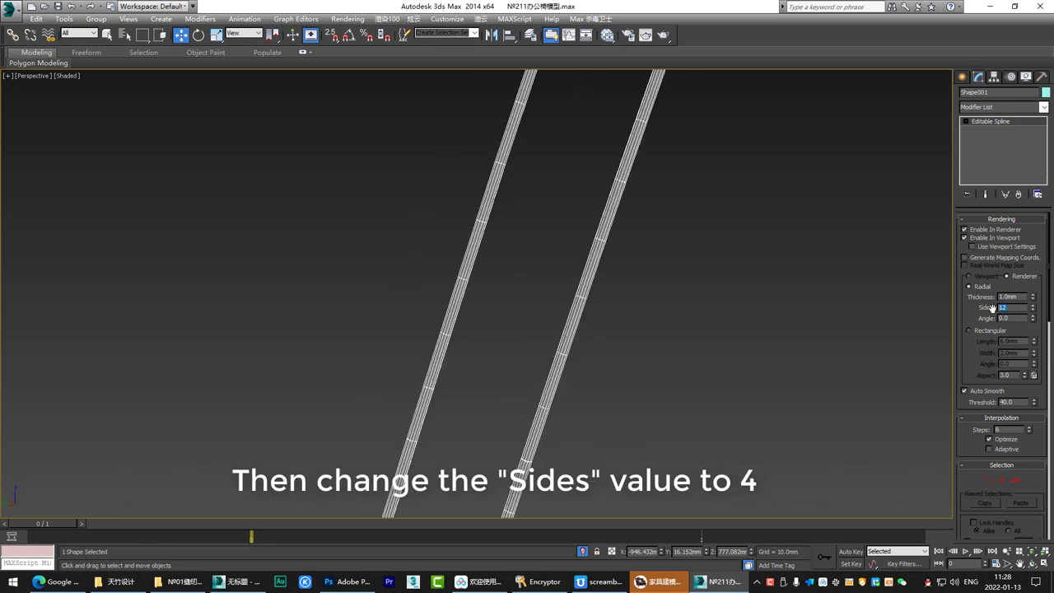
{"action": "type", "text": "4"}
{"action": "key", "text": "Return"}
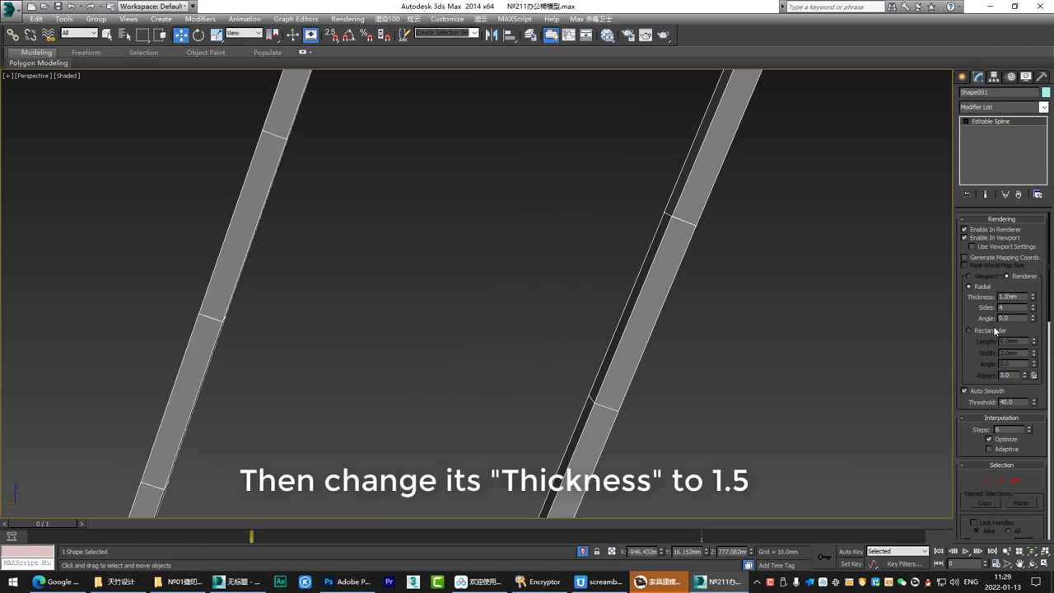
Step: Convert the thickened seam spline to an Editable Poly
{"action": "right_click", "coordinate": [525, 330]}
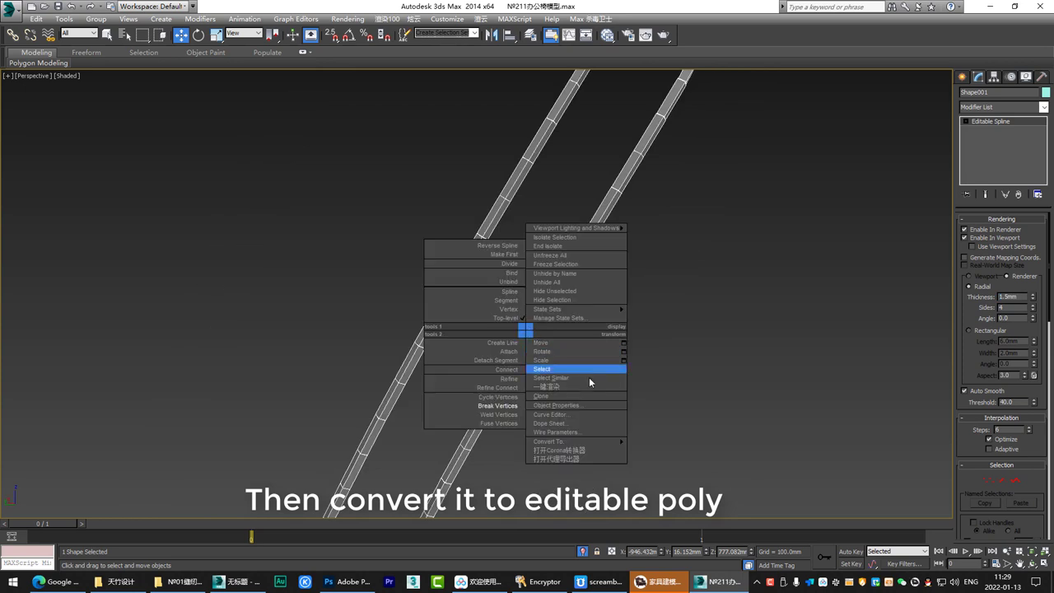
{"action": "mouse_move", "coordinate": [566, 443]}
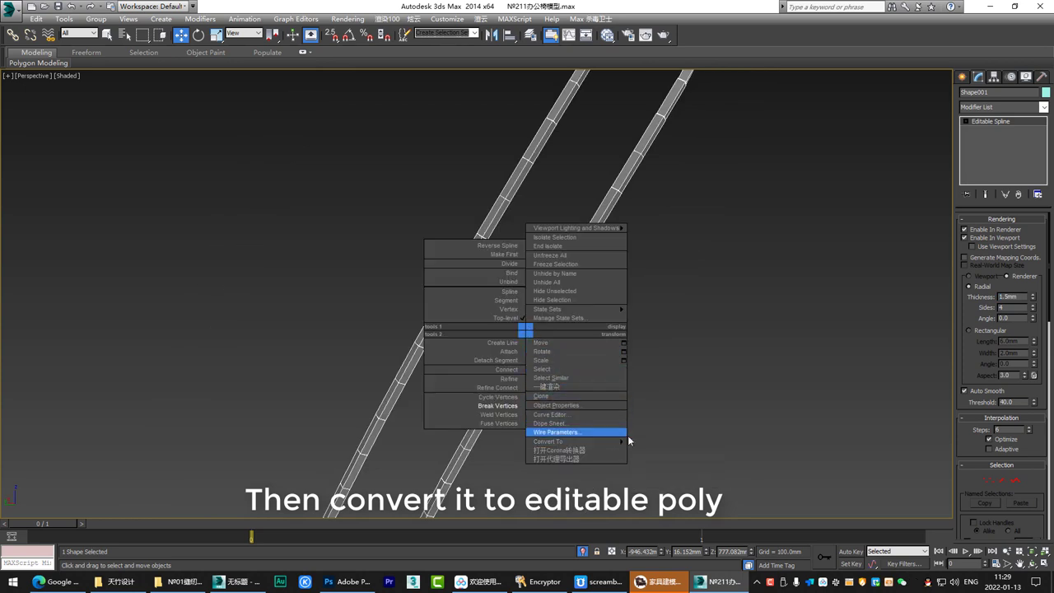
{"action": "left_click", "coordinate": [666, 459]}
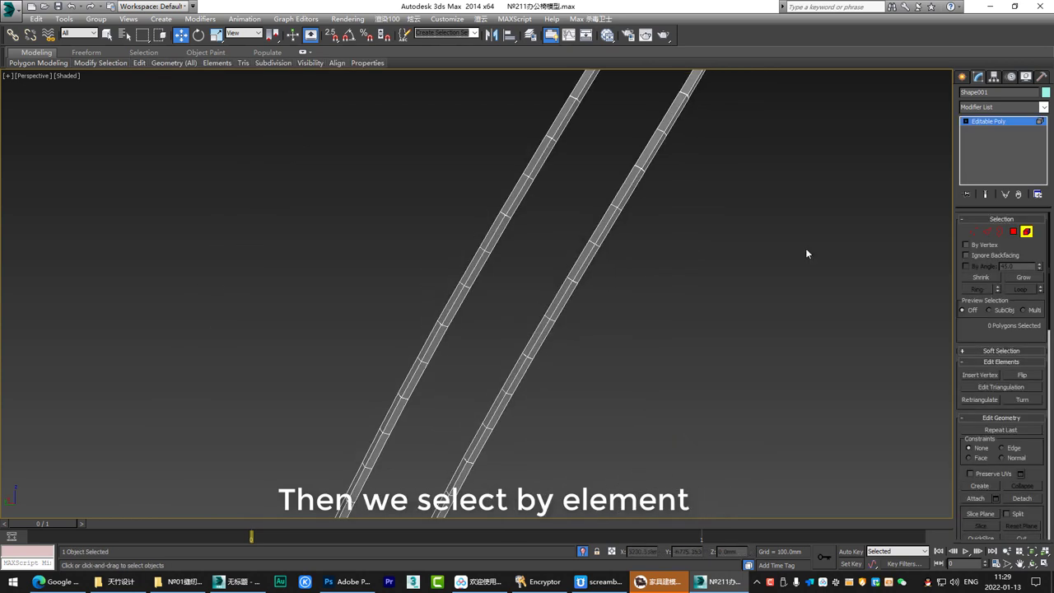
Step: Select all elements of the thread mesh and scale them uniformly to 96%, each about its own centre, leaving small gaps
{"action": "key", "text": "ctrl+a"}
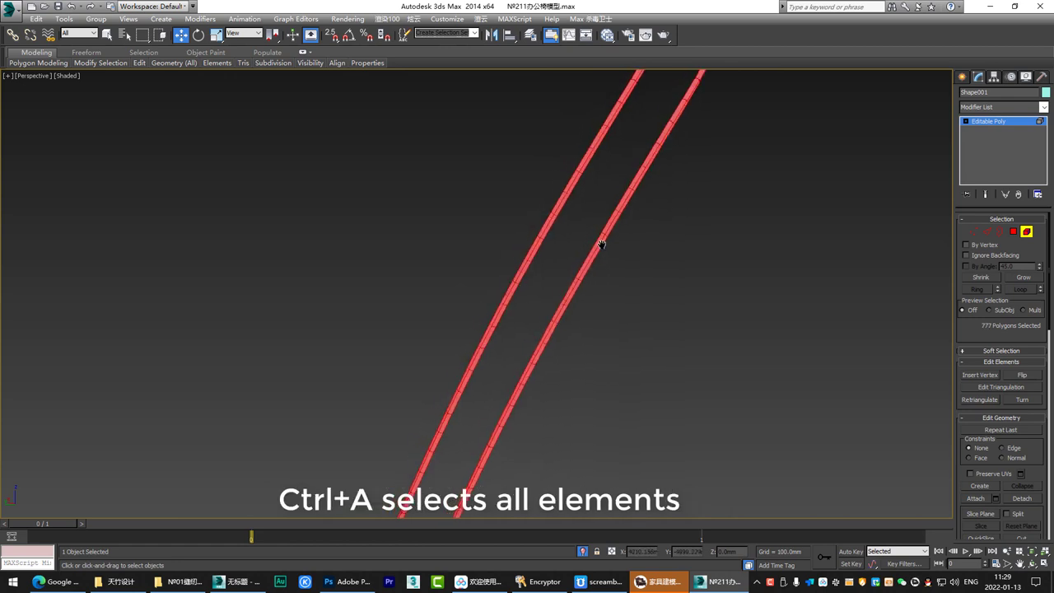
{"action": "left_click", "coordinate": [216, 35]}
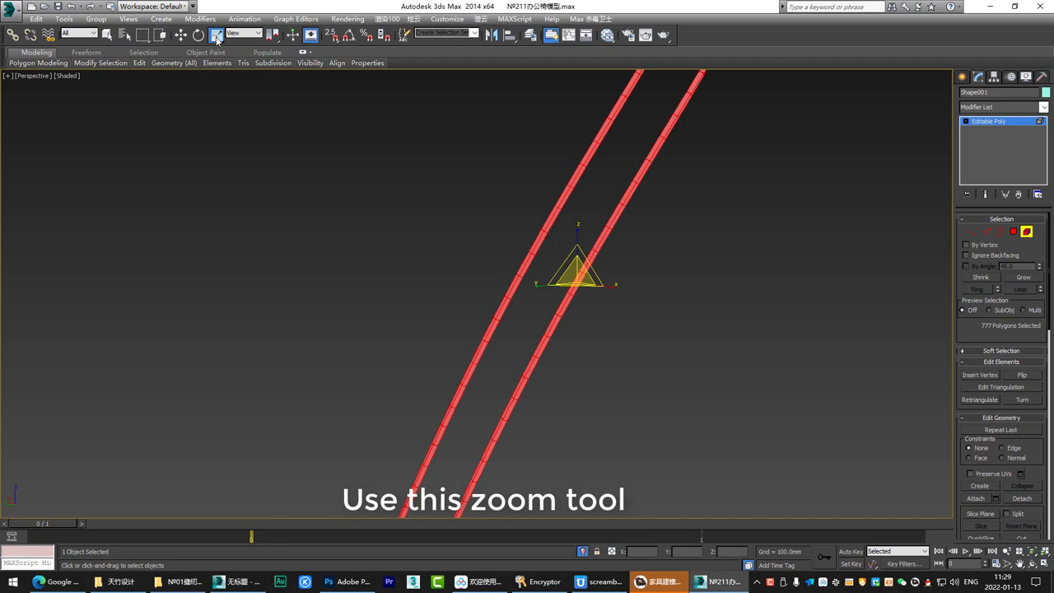
{"action": "left_click_drag", "start_coordinate": [577, 280], "coordinate": [549, 352]}
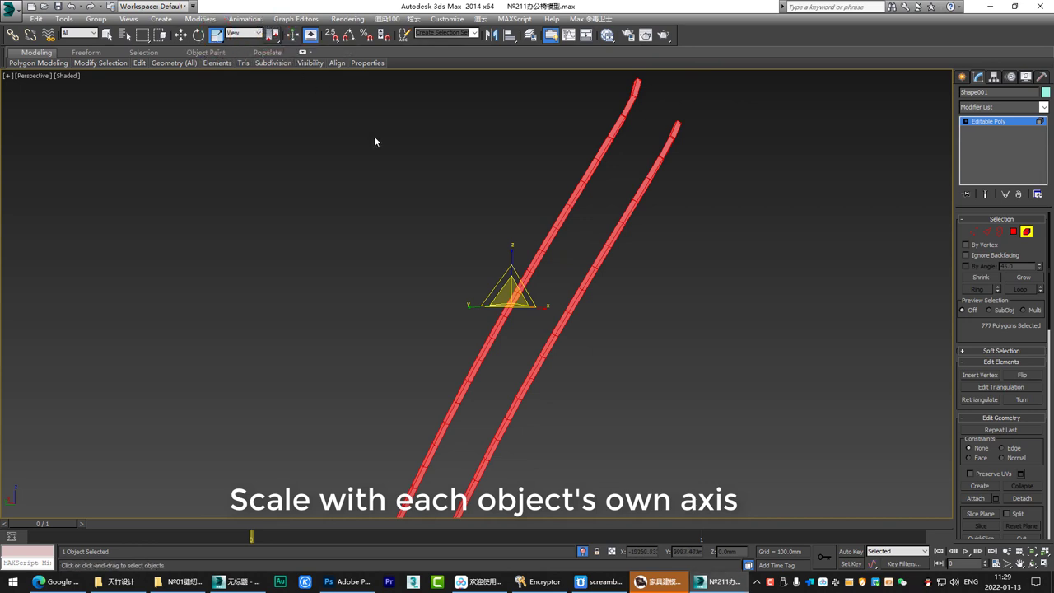
{"action": "middle_click_drag", "start_coordinate": [688, 327], "coordinate": [696, 277]}
{"action": "middle_click_drag", "start_coordinate": [530, 274], "coordinate": [565, 307], "text": "alt"}
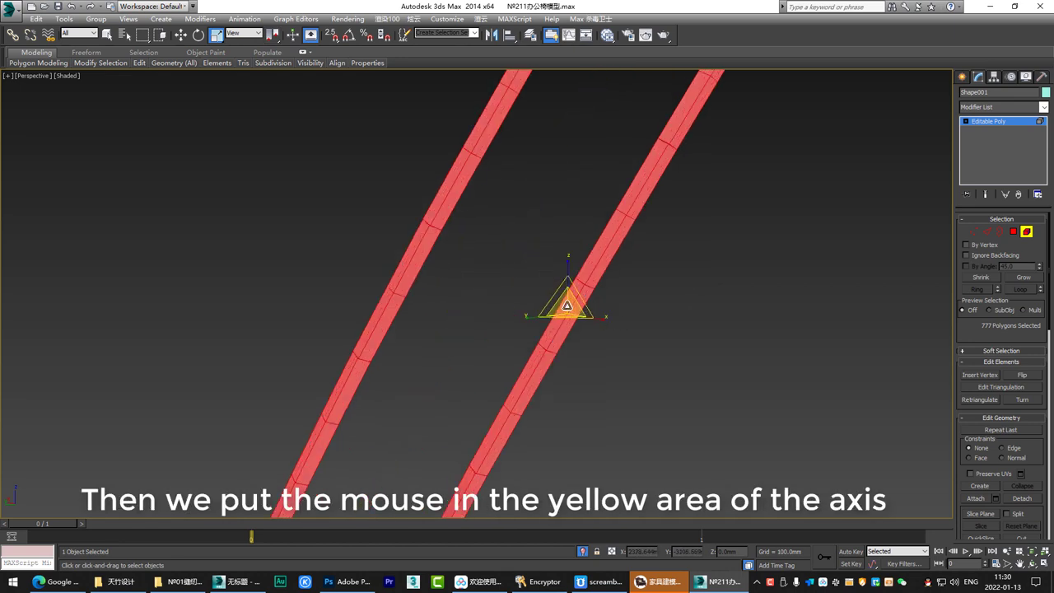
{"action": "left_click_drag", "start_coordinate": [566, 307], "coordinate": [566, 308]}
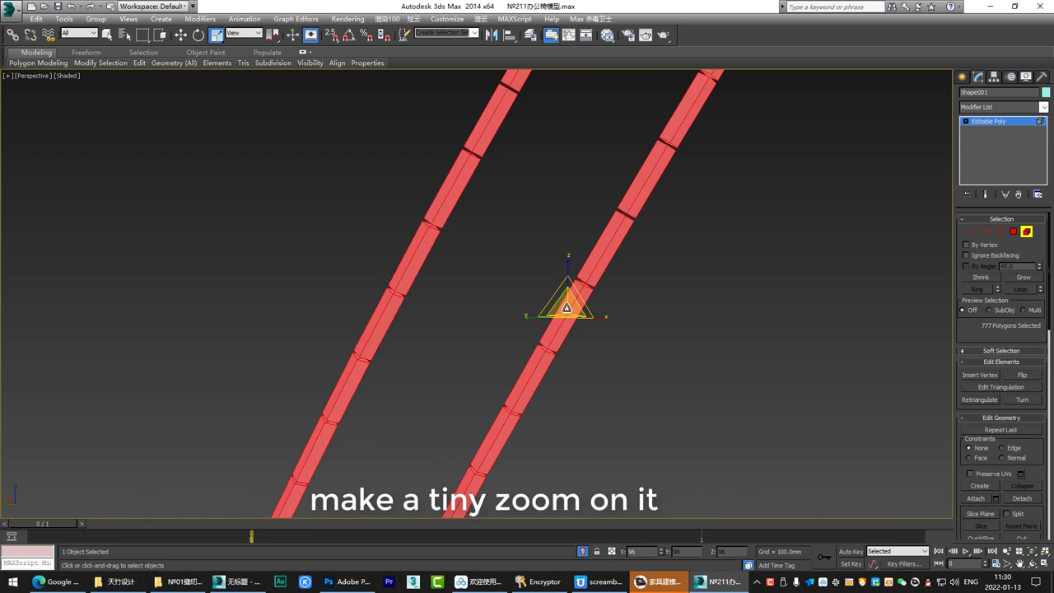
Step: Examine the gaps between neighbouring thread segments for extra edges across their end faces
{"action": "scroll", "coordinate": [588, 285], "scroll_direction": "up", "scroll_amount": 3}
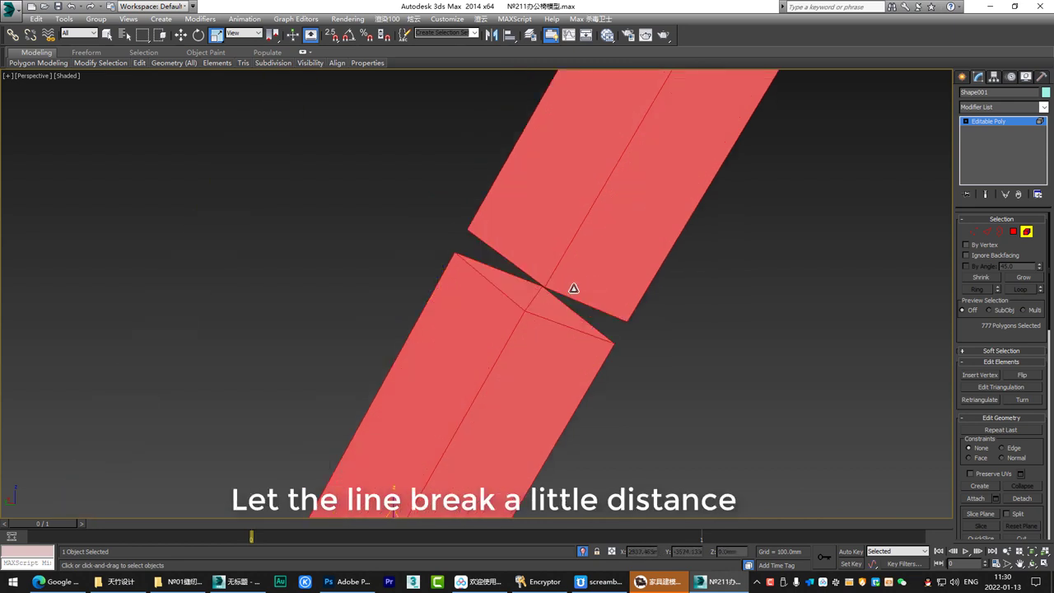
{"action": "key", "text": "1"}
{"action": "left_click_drag", "start_coordinate": [530, 262], "coordinate": [609, 320]}
{"action": "middle_click_drag", "start_coordinate": [595, 308], "coordinate": [536, 475], "text": "alt"}
{"action": "middle_click_drag", "start_coordinate": [617, 238], "coordinate": [576, 287]}
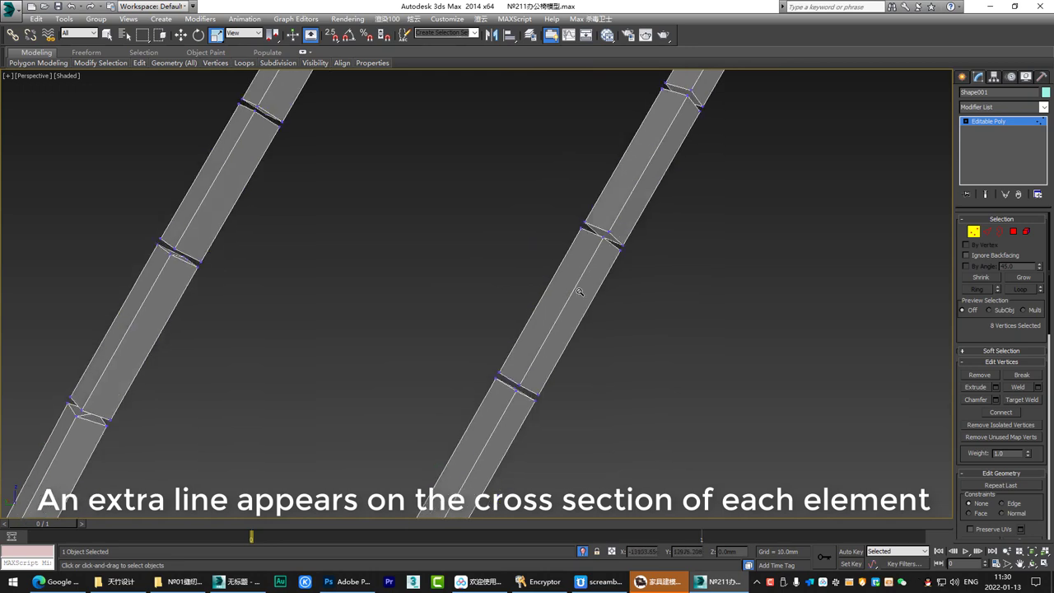
{"action": "key", "text": "2"}
{"action": "left_click", "coordinate": [500, 347]}
{"action": "key", "text": "z"}
{"action": "scroll", "coordinate": [500, 348], "scroll_direction": "down", "scroll_amount": 2}
{"action": "middle_click_drag", "start_coordinate": [430, 260], "coordinate": [461, 302], "text": "alt"}
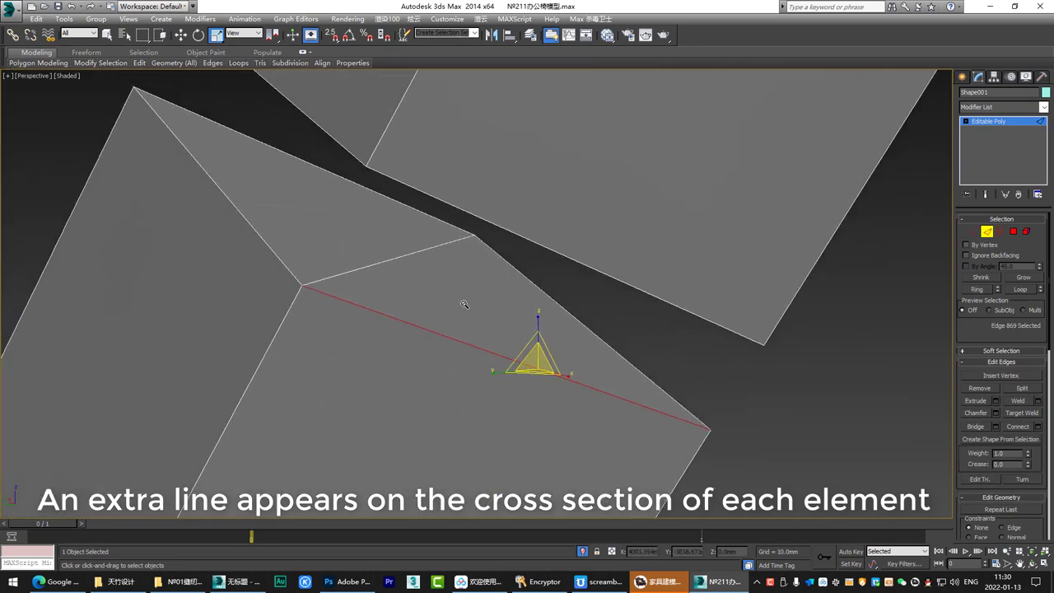
{"action": "key", "text": "q"}
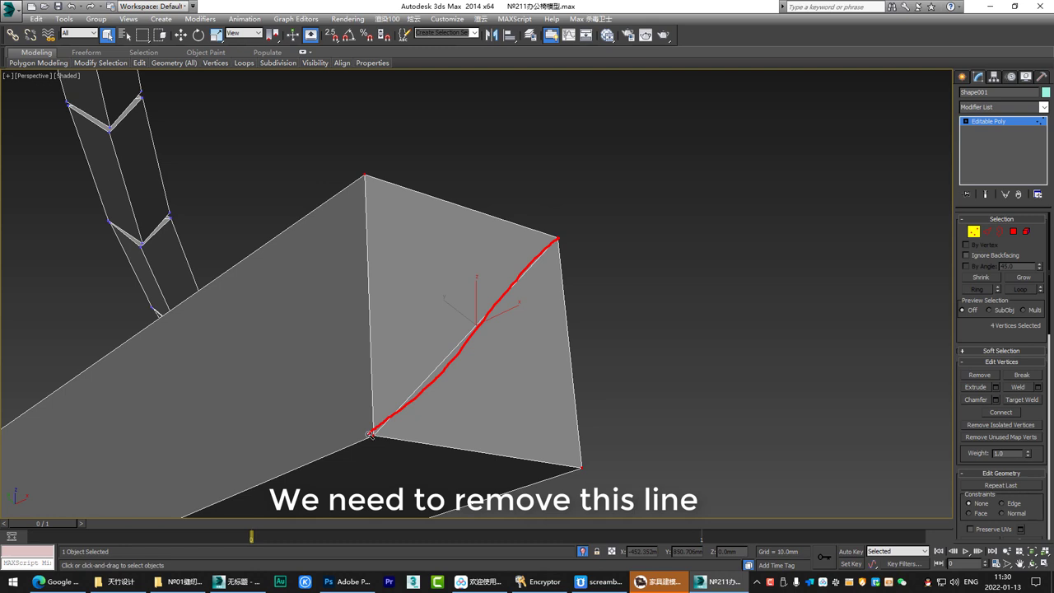
Step: Select the diagonal edge on a thread segment's end face and extend the selection to all similar edges
{"action": "key", "text": "2"}
{"action": "left_click", "coordinate": [484, 318]}
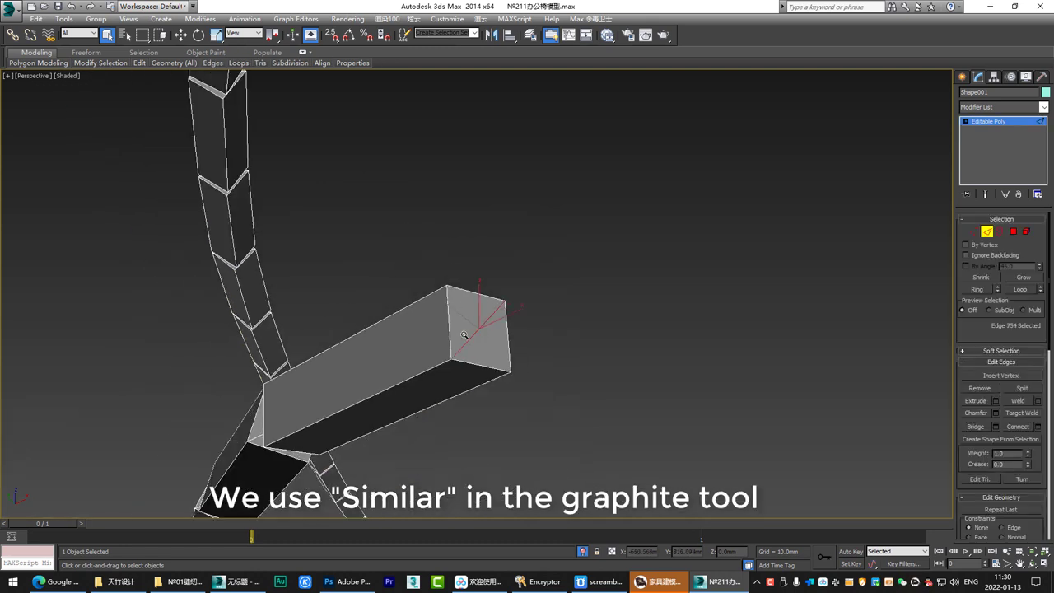
{"action": "scroll", "coordinate": [481, 238], "scroll_direction": "up", "scroll_amount": 2}
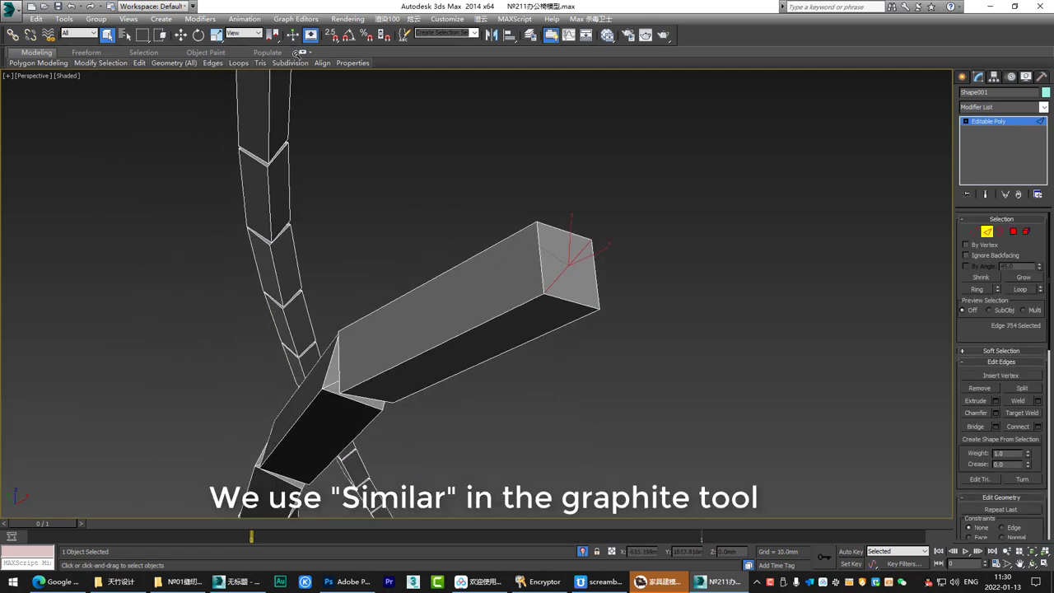
{"action": "left_click", "coordinate": [303, 53]}
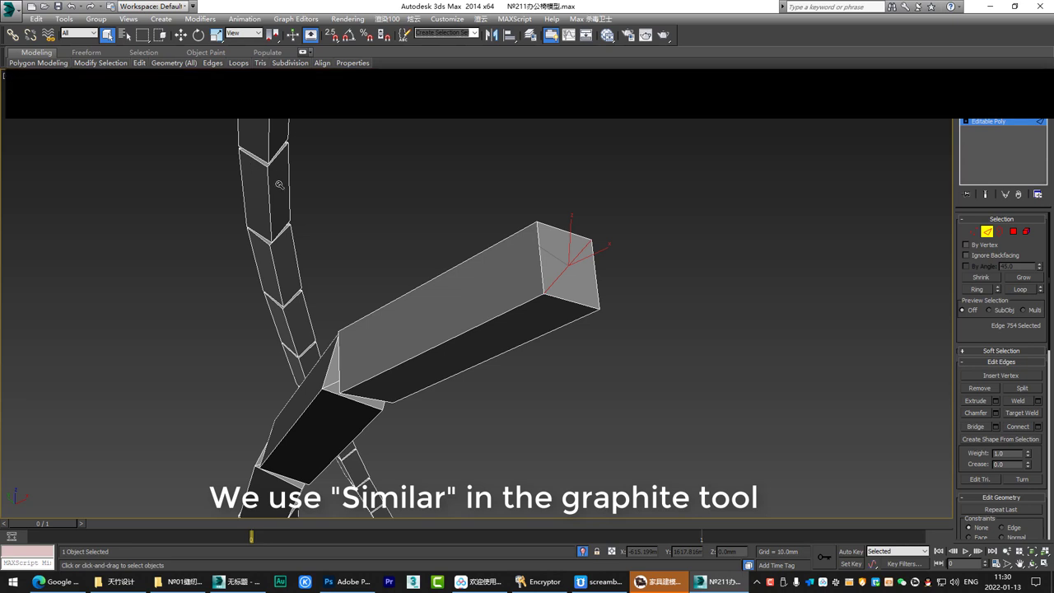
{"action": "left_click", "coordinate": [191, 105]}
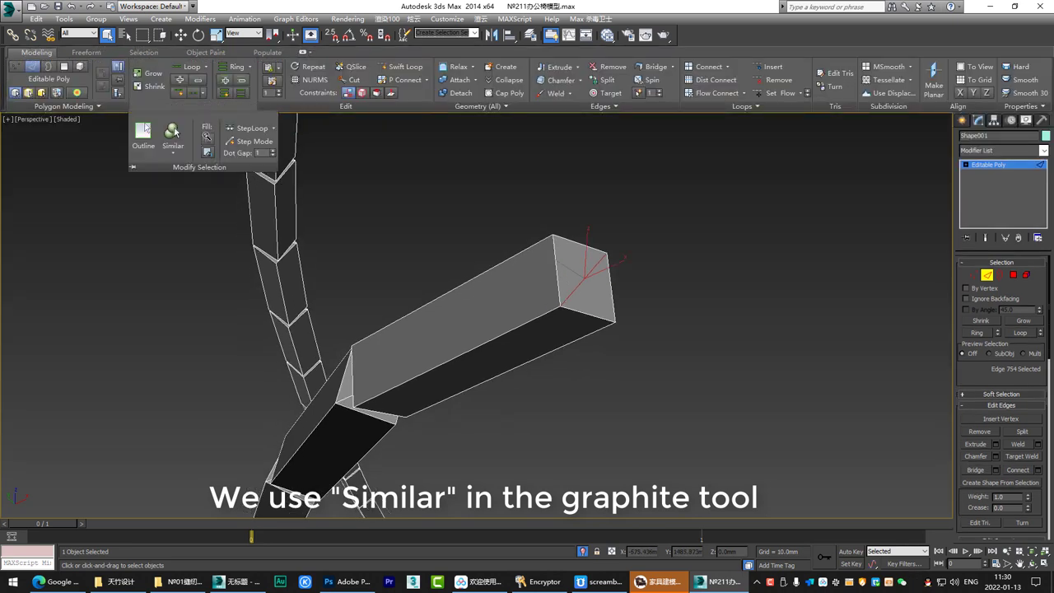
{"action": "left_click", "coordinate": [174, 133]}
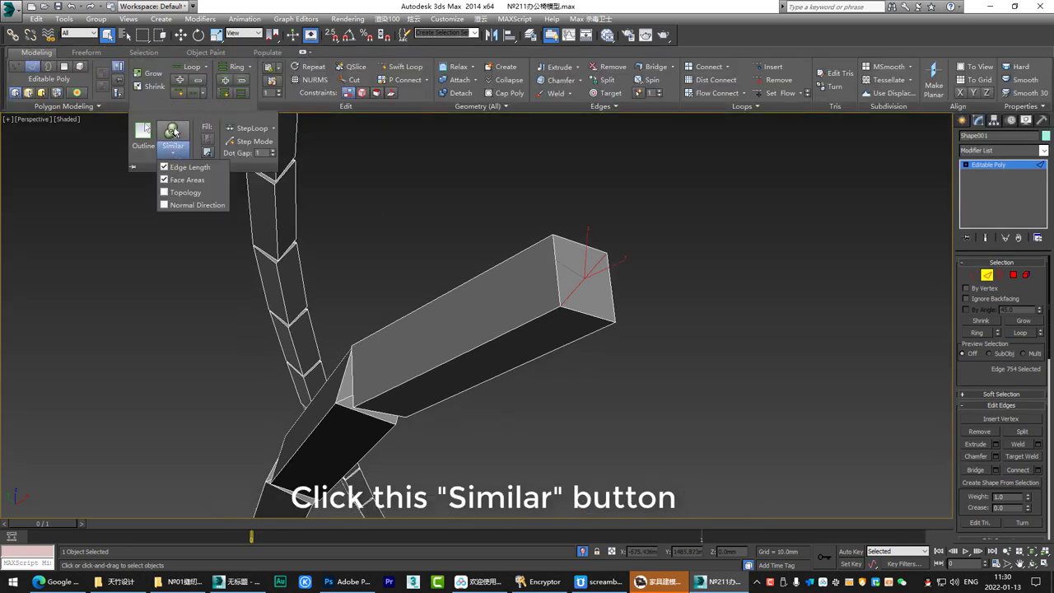
{"action": "left_click", "coordinate": [175, 131]}
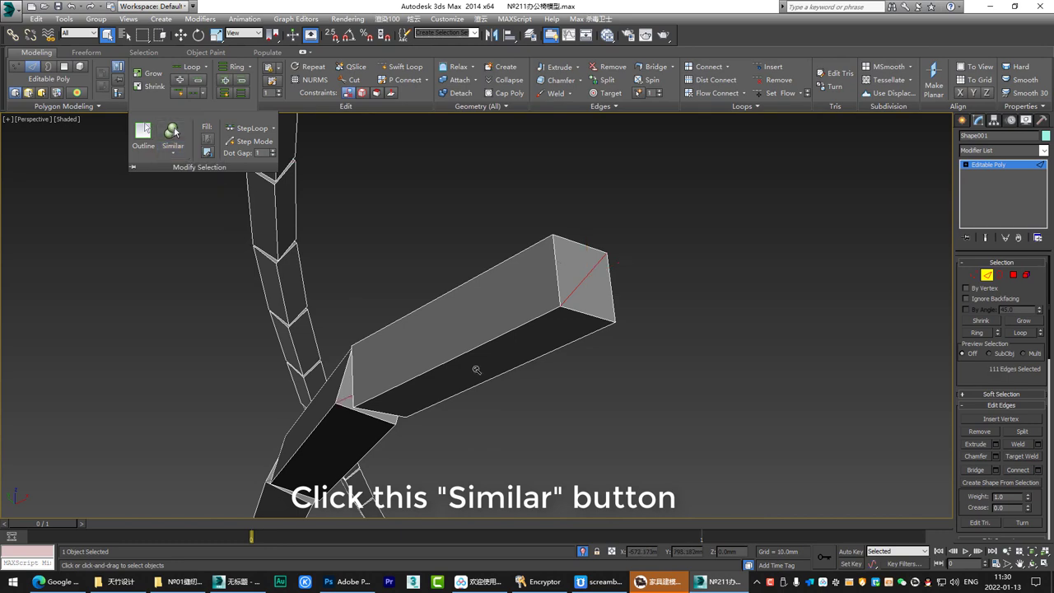
Step: Inspect the selected diagonal edges on the segment end faces along both thread rows
{"action": "scroll", "coordinate": [532, 289], "scroll_direction": "up", "scroll_amount": 8}
{"action": "scroll", "coordinate": [653, 210], "scroll_direction": "up", "scroll_amount": 1}
{"action": "right_click", "coordinate": [651, 215]}
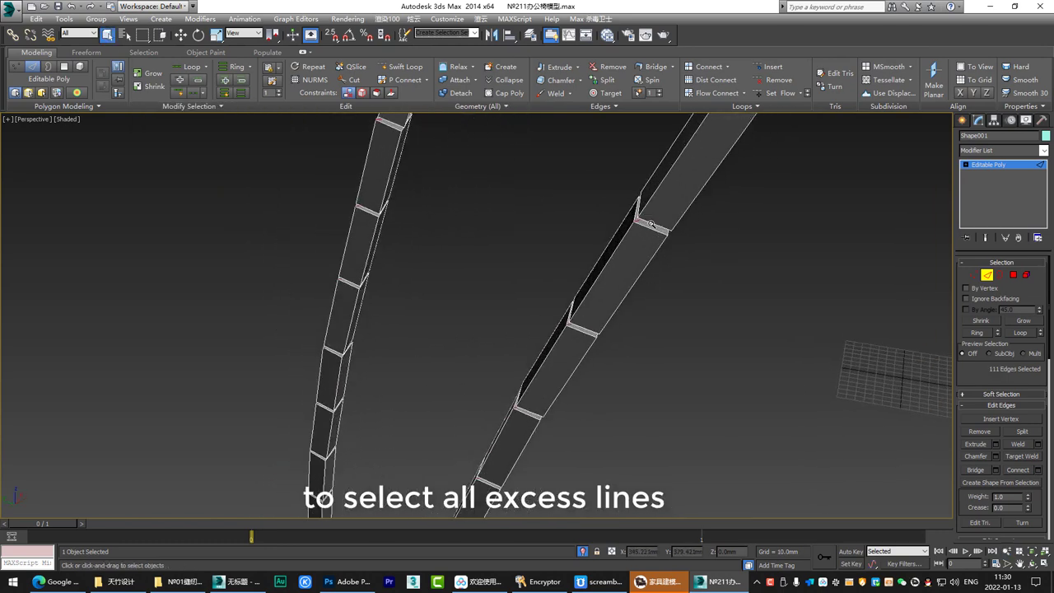
{"action": "right_click", "coordinate": [647, 223]}
{"action": "left_click", "coordinate": [487, 176]}
{"action": "key", "text": "1"}
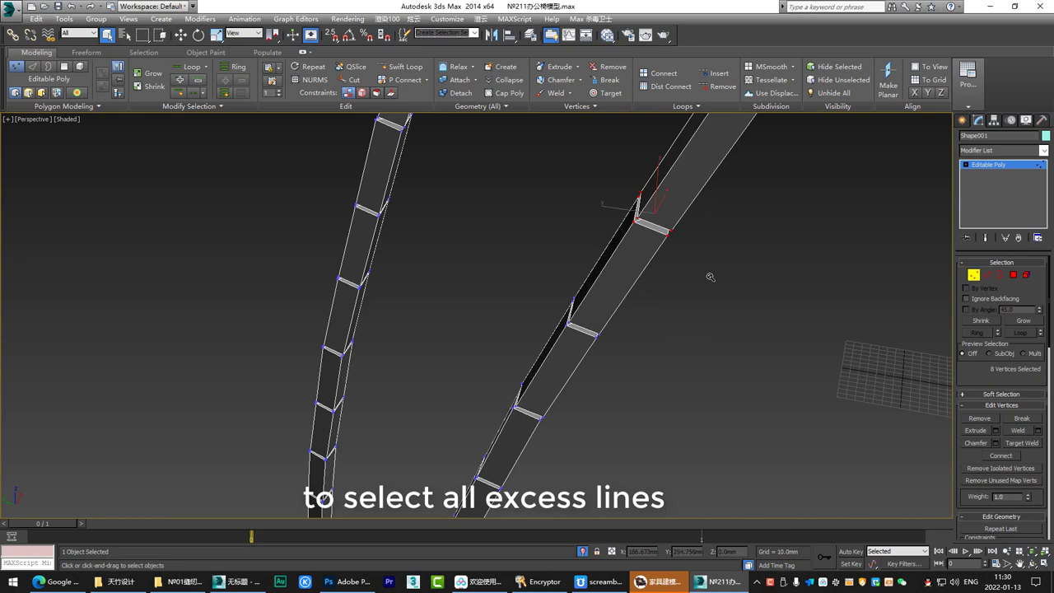
{"action": "key", "text": "z"}
{"action": "scroll", "coordinate": [571, 275], "scroll_direction": "down", "scroll_amount": 4}
{"action": "key", "text": "2"}
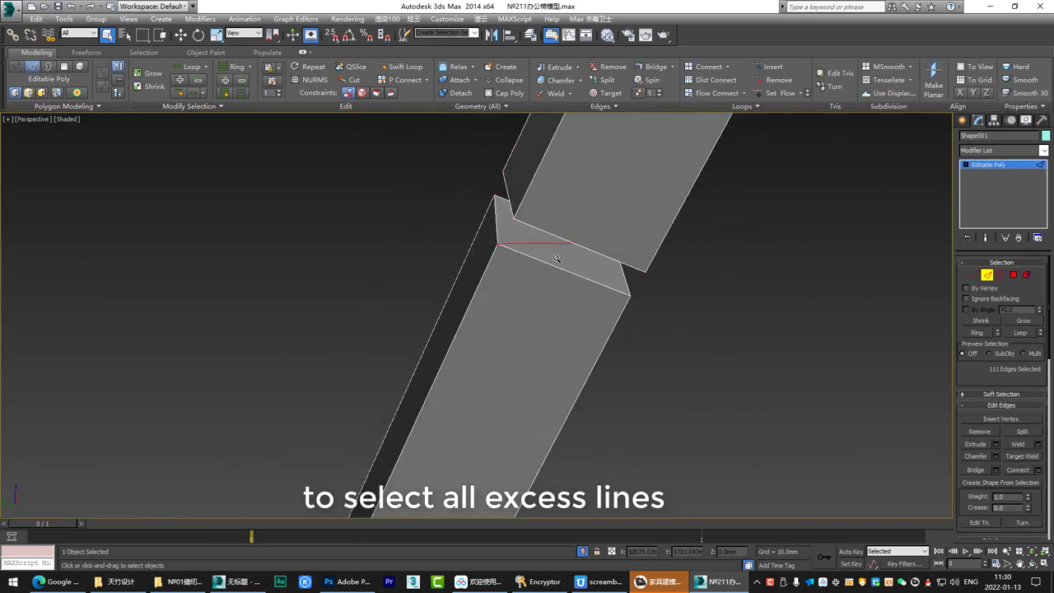
{"action": "scroll", "coordinate": [549, 272], "scroll_direction": "down", "scroll_amount": 5}
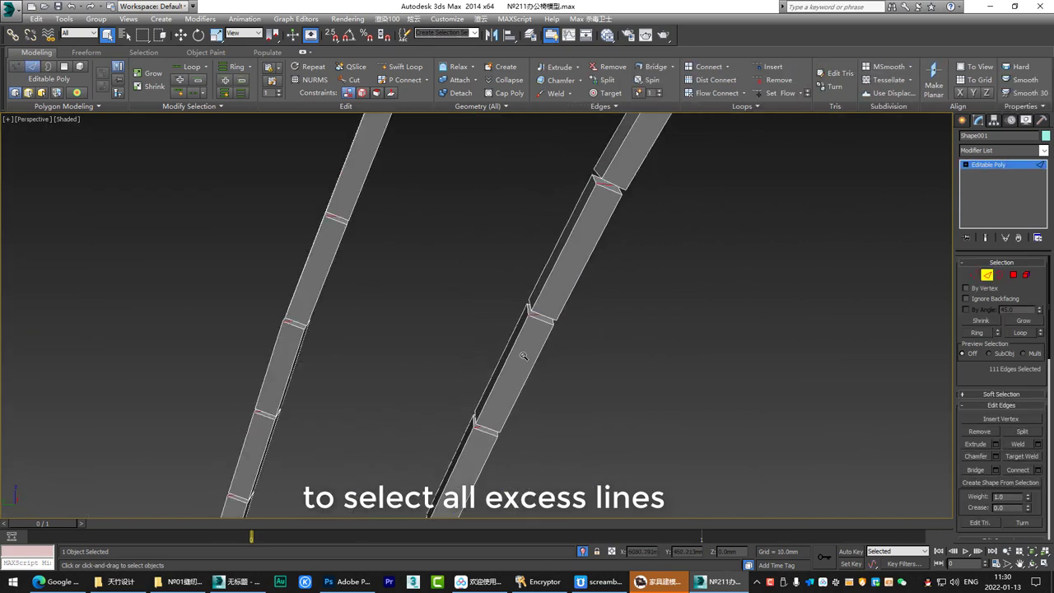
{"action": "scroll", "coordinate": [504, 292], "scroll_direction": "up", "scroll_amount": 5}
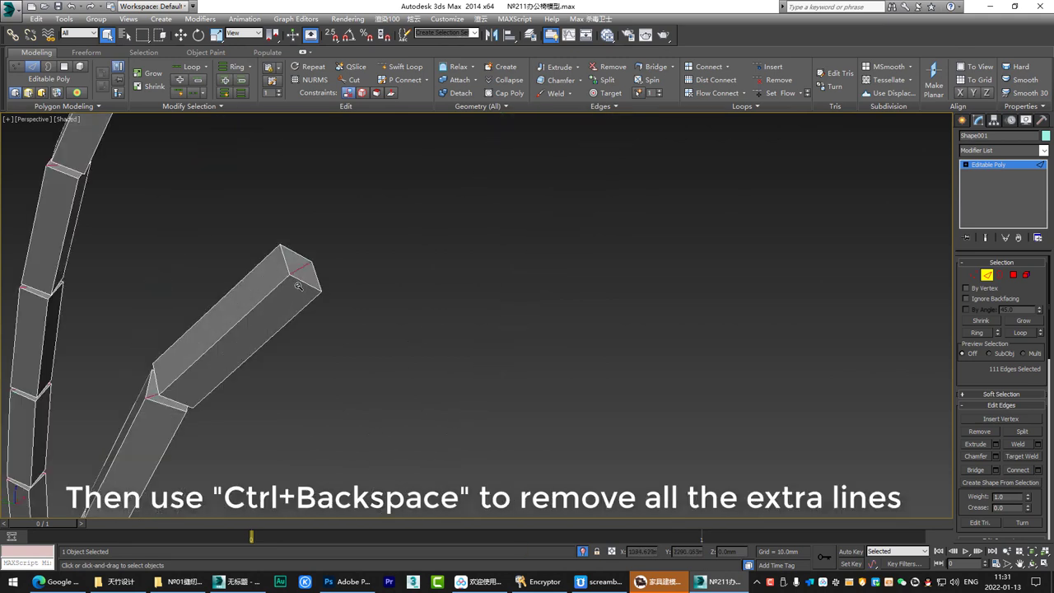
Step: Remove the selected diagonal edges from all segment end faces and smooth the thread mesh with NURMS
{"action": "middle_click_drag", "start_coordinate": [276, 268], "coordinate": [436, 366]}
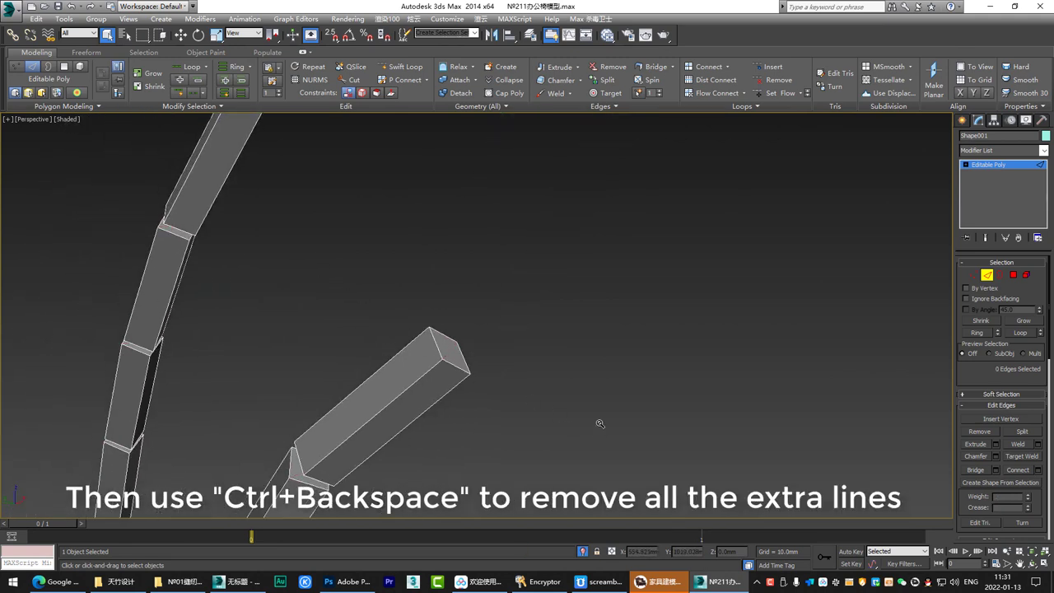
{"action": "left_click_drag", "start_coordinate": [476, 301], "coordinate": [475, 425]}
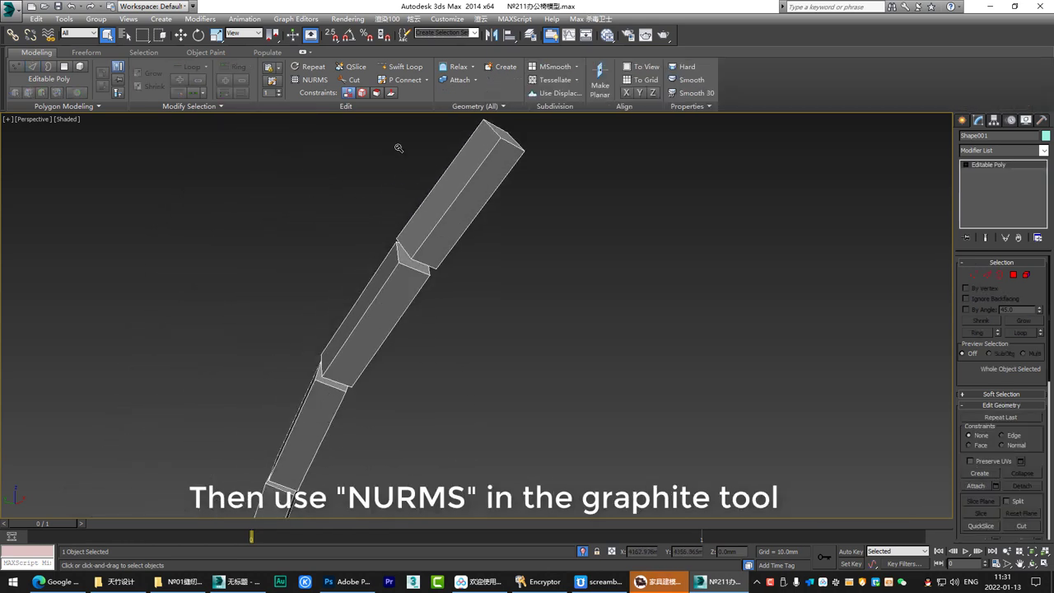
{"action": "left_click", "coordinate": [310, 80]}
Step: Create a Standard material with a near-white ambient and diffuse color of RGB 236, 236, 236
{"action": "key", "text": "m"}
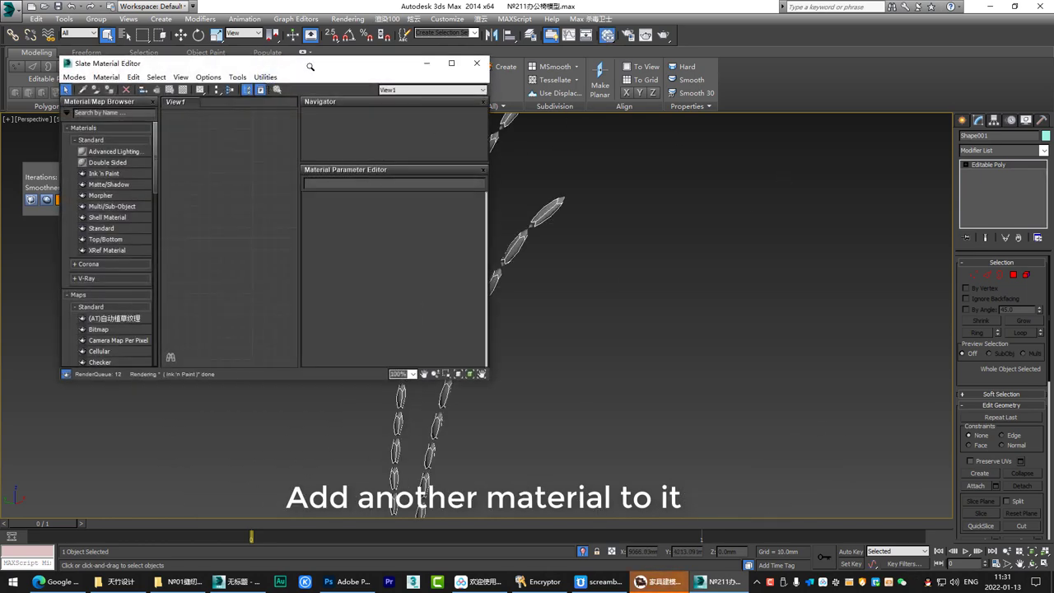
{"action": "left_click_drag", "start_coordinate": [232, 66], "coordinate": [745, 65]}
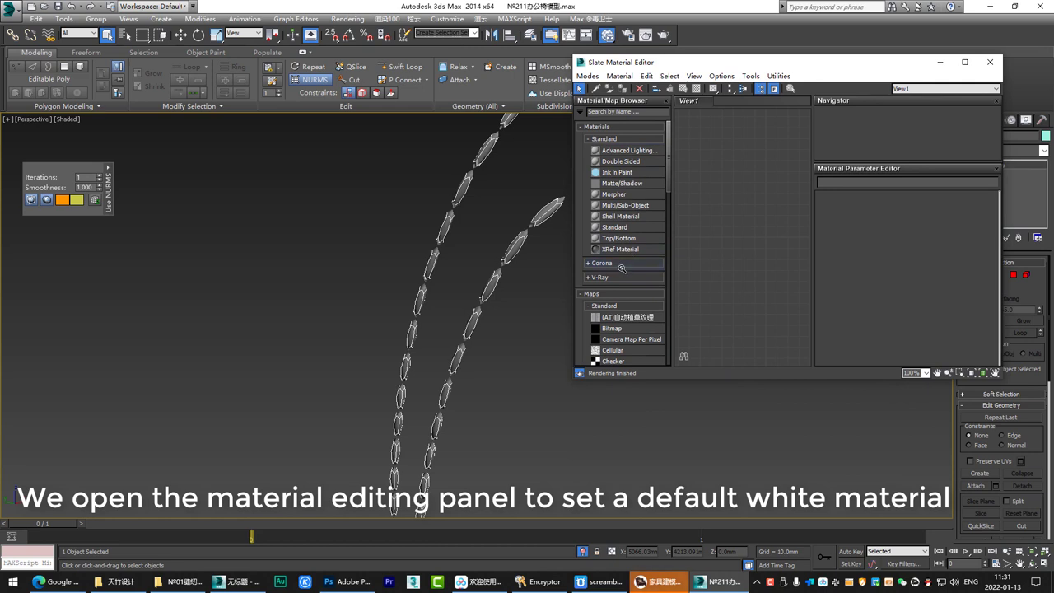
{"action": "left_click_drag", "start_coordinate": [648, 236], "coordinate": [723, 237]}
{"action": "double_click", "coordinate": [723, 239]}
{"action": "left_click", "coordinate": [874, 252]}
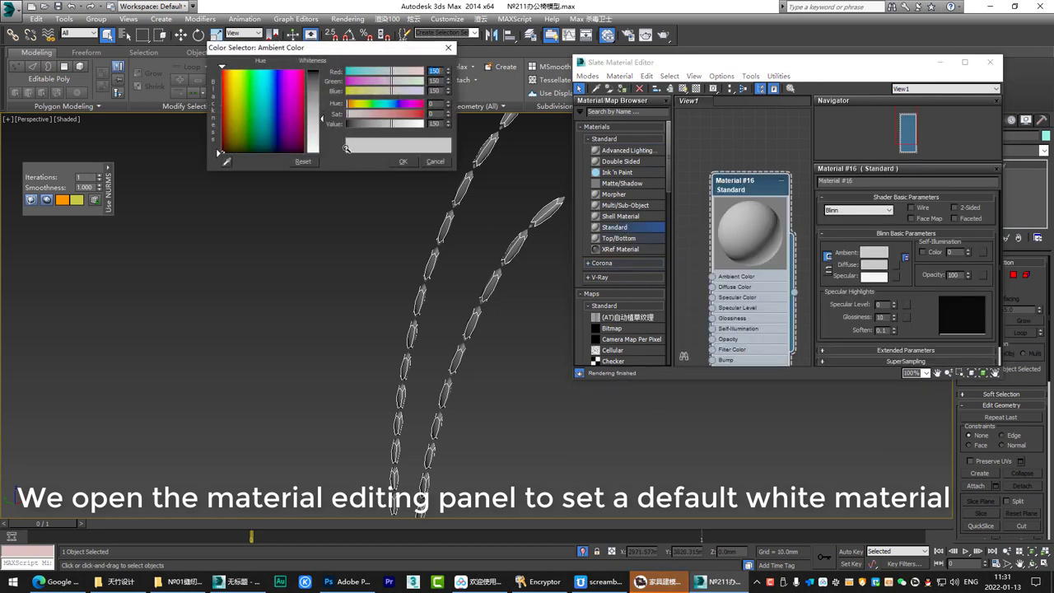
{"action": "left_click_drag", "start_coordinate": [406, 121], "coordinate": [418, 123]}
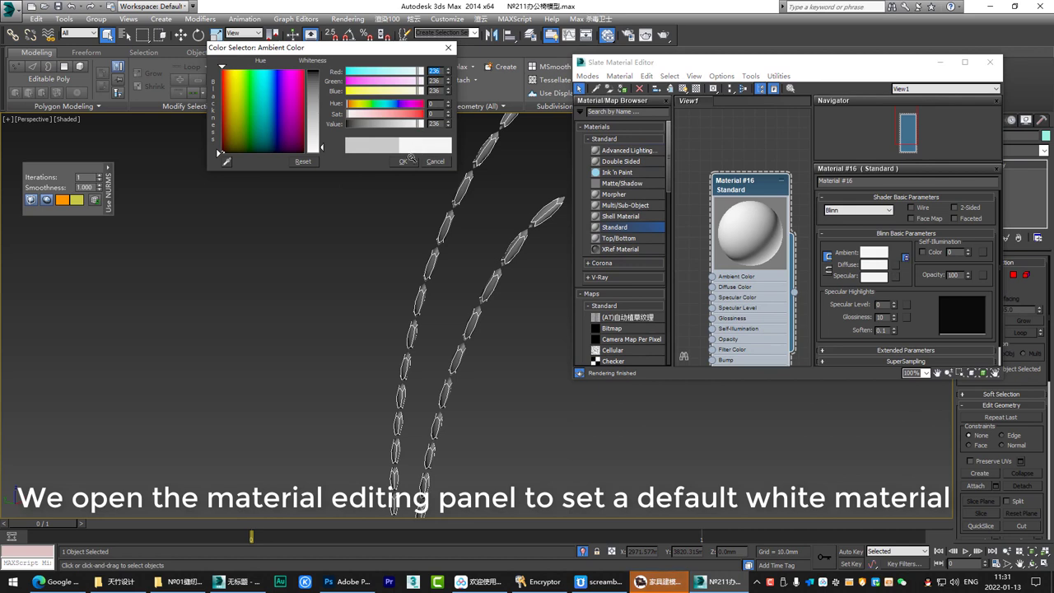
{"action": "left_click", "coordinate": [403, 161]}
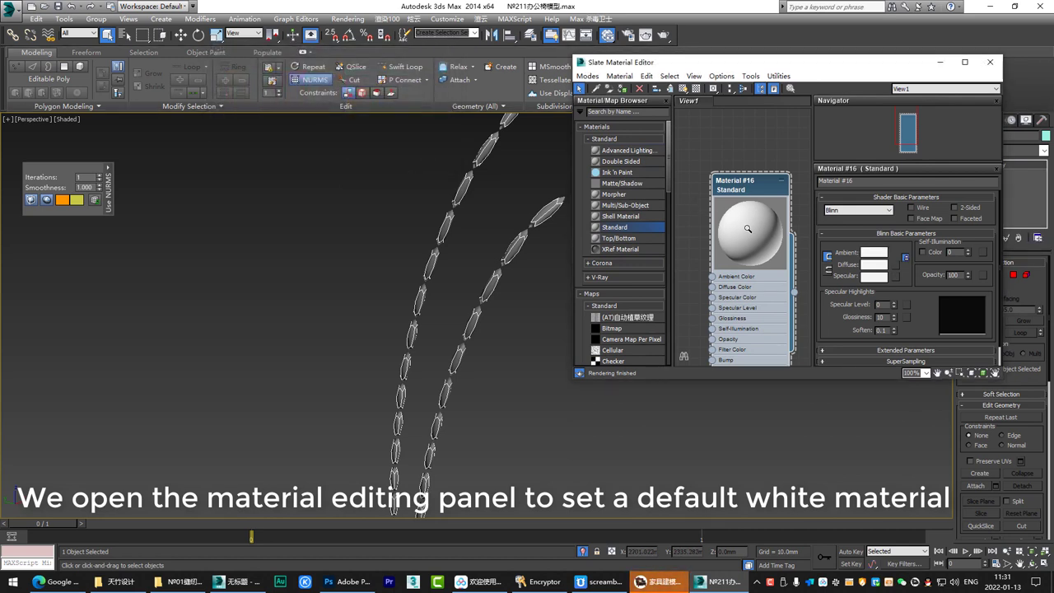
Step: Assign the new white Standard material to the sewing thread mesh and close the material editor
{"action": "left_click_drag", "start_coordinate": [752, 236], "coordinate": [732, 198]}
{"action": "left_click_drag", "start_coordinate": [775, 255], "coordinate": [556, 284]}
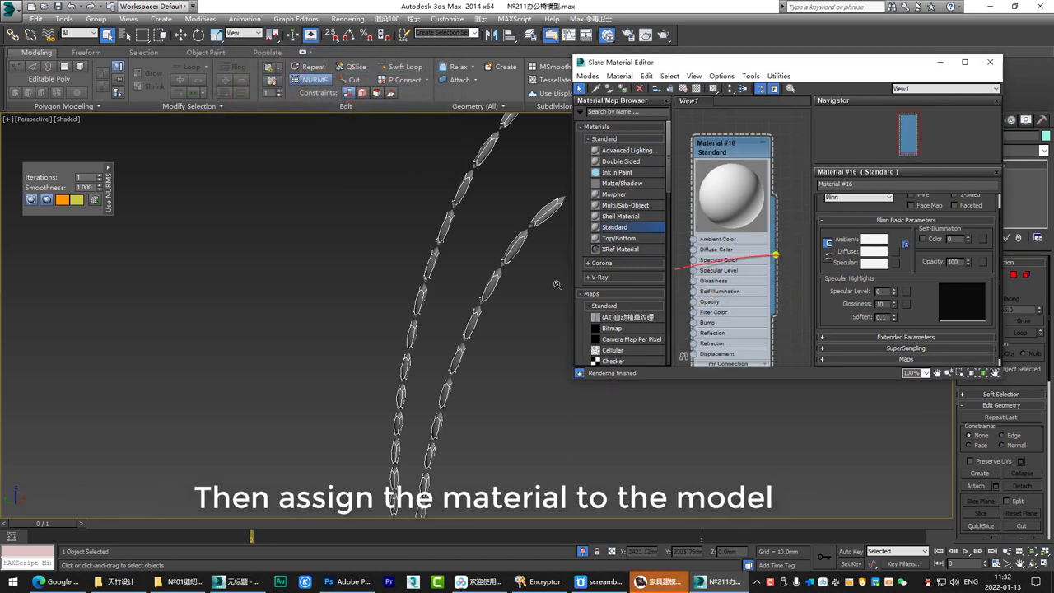
{"action": "left_click_drag", "start_coordinate": [514, 250], "coordinate": [514, 252]}
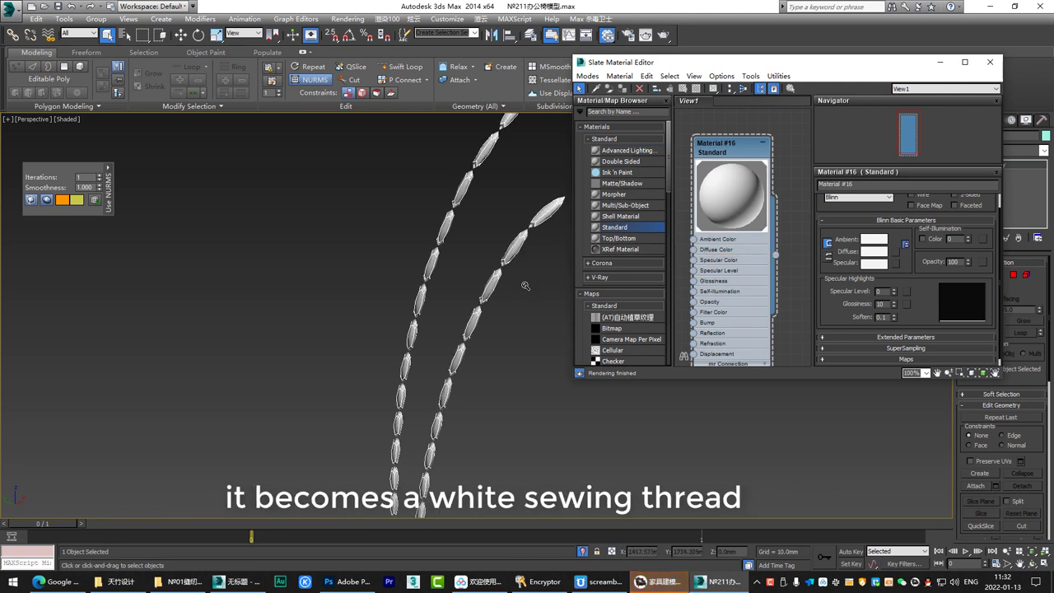
{"action": "middle_click_drag", "start_coordinate": [537, 242], "coordinate": [511, 286]}
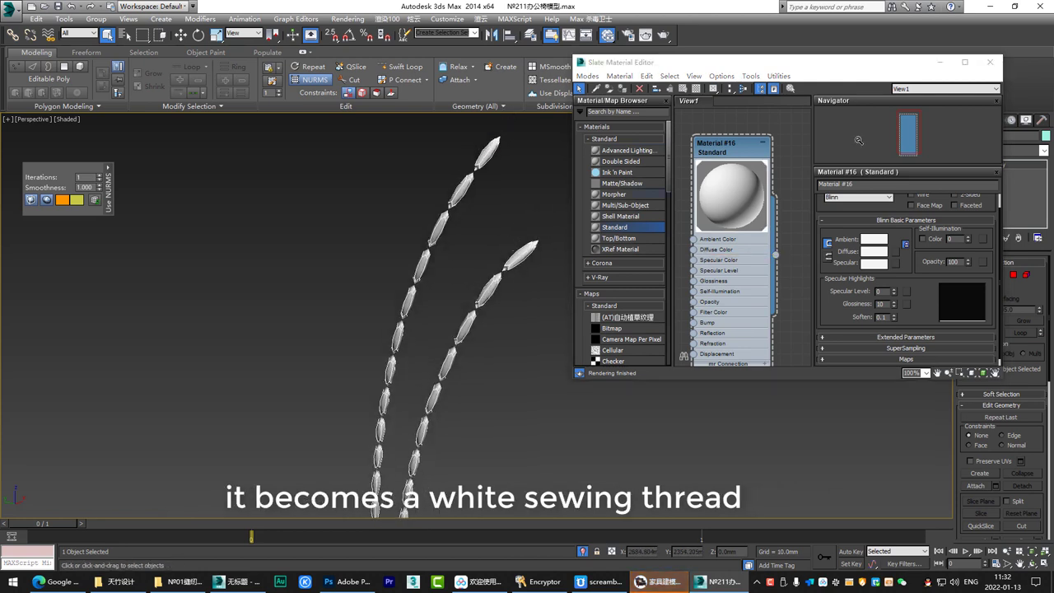
{"action": "left_click", "coordinate": [991, 63]}
Step: Set the thread's NURMS iterations to 2, deselect it and check the smoothed segments
{"action": "scroll", "coordinate": [527, 247], "scroll_direction": "up", "scroll_amount": 5}
{"action": "middle_click_drag", "start_coordinate": [525, 277], "coordinate": [528, 301]}
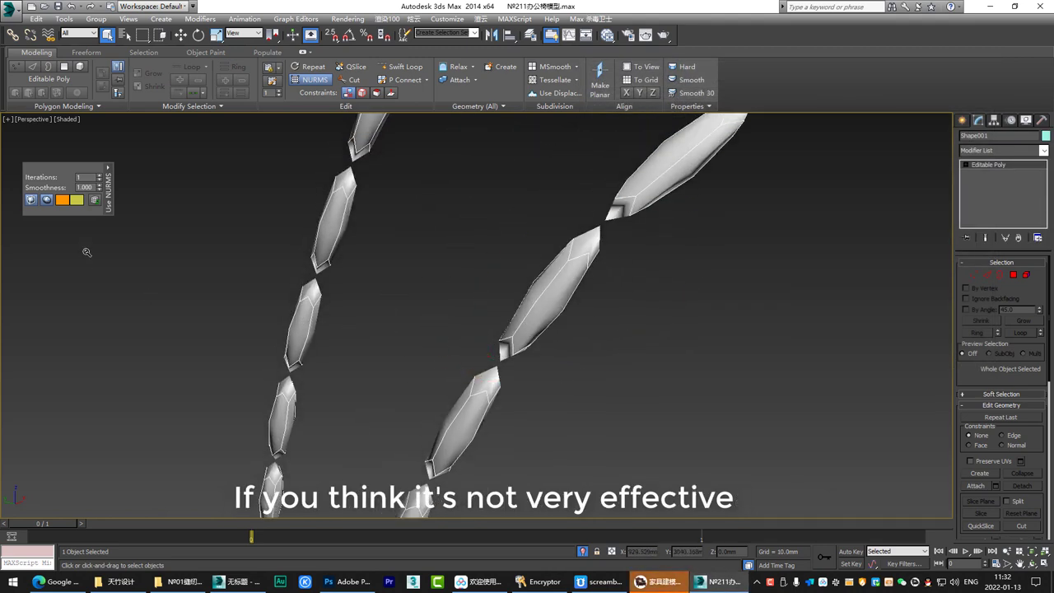
{"action": "left_click_drag", "start_coordinate": [20, 168], "coordinate": [94, 164]}
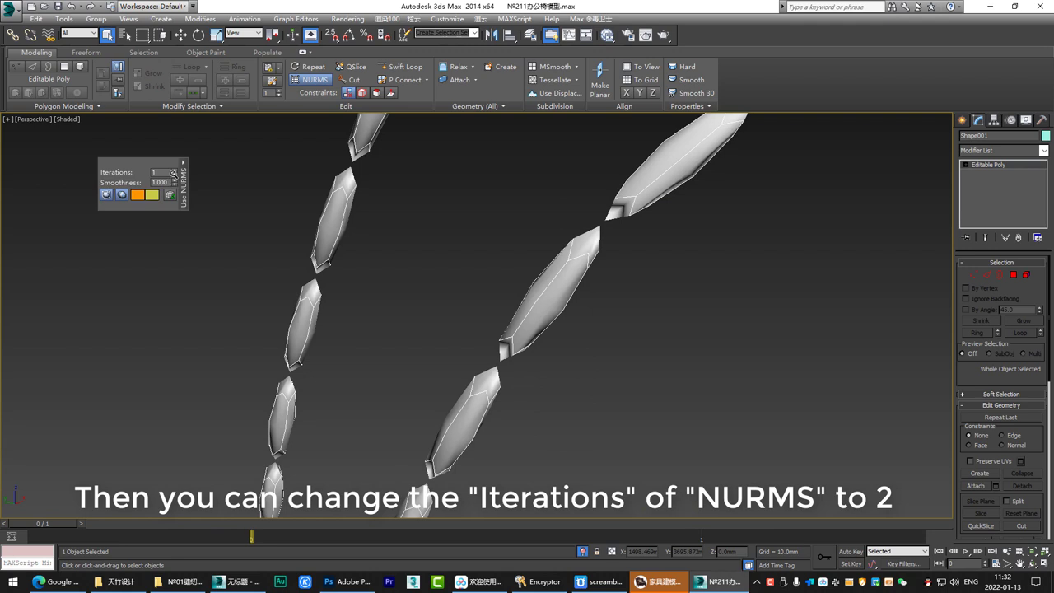
{"action": "left_click", "coordinate": [174, 169]}
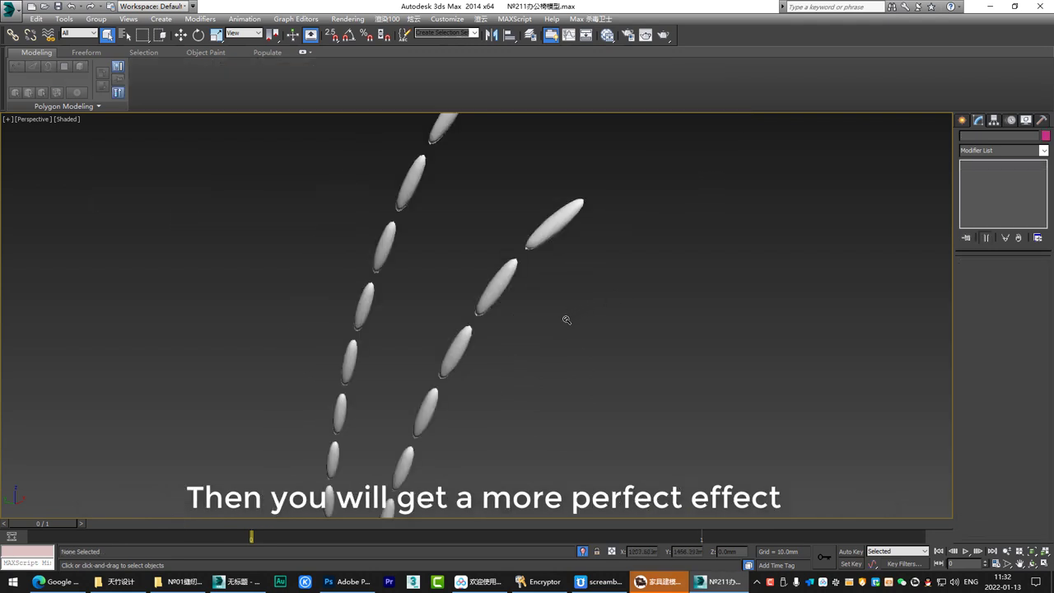
{"action": "scroll", "coordinate": [566, 320], "scroll_direction": "down", "scroll_amount": 3}
{"action": "middle_click_drag", "start_coordinate": [529, 322], "coordinate": [543, 278], "text": "alt"}
{"action": "scroll", "coordinate": [542, 279], "scroll_direction": "up", "scroll_amount": 3}
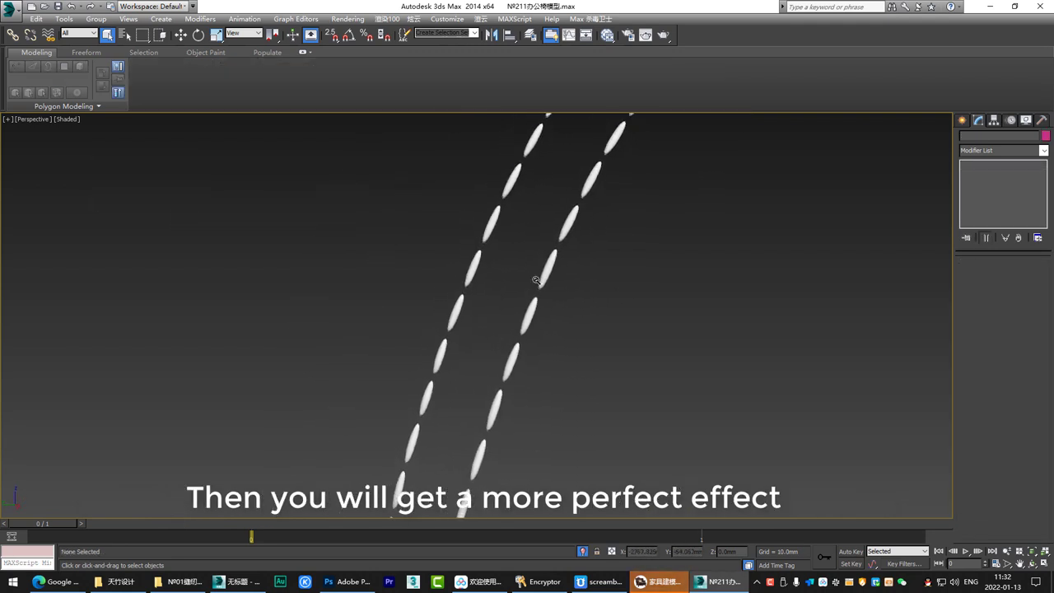
Step: Exit isolation and examine the finished white stitching along the rear seams of the office chair
{"action": "scroll", "coordinate": [536, 280], "scroll_direction": "down", "scroll_amount": 4}
{"action": "left_click", "coordinate": [585, 550]}
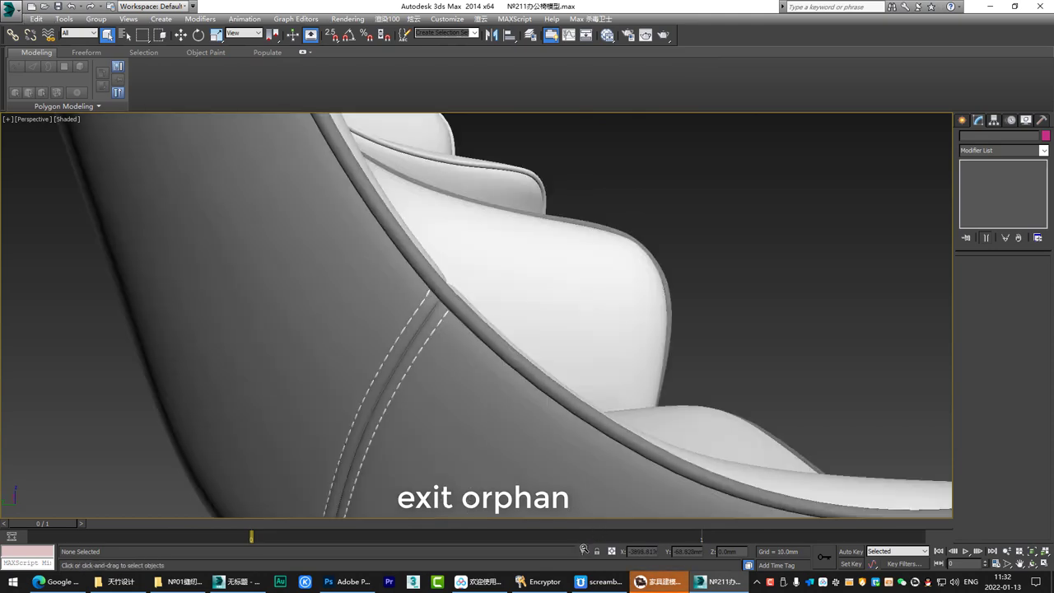
{"action": "middle_click_drag", "start_coordinate": [510, 393], "coordinate": [577, 308], "text": "alt"}
{"action": "scroll", "coordinate": [648, 253], "scroll_direction": "down", "scroll_amount": 2}
{"action": "scroll", "coordinate": [485, 259], "scroll_direction": "down", "scroll_amount": 4}
{"action": "scroll", "coordinate": [543, 239], "scroll_direction": "up", "scroll_amount": 4}
{"action": "scroll", "coordinate": [603, 324], "scroll_direction": "up", "scroll_amount": 1}
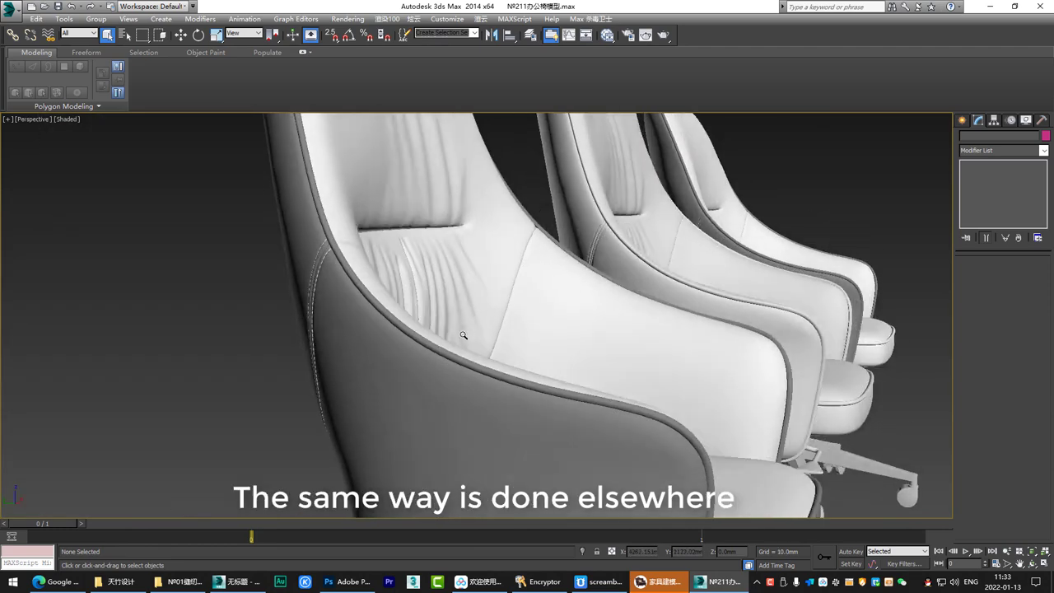
{"action": "middle_click_drag", "start_coordinate": [412, 354], "coordinate": [408, 347], "text": "ctrl+alt"}
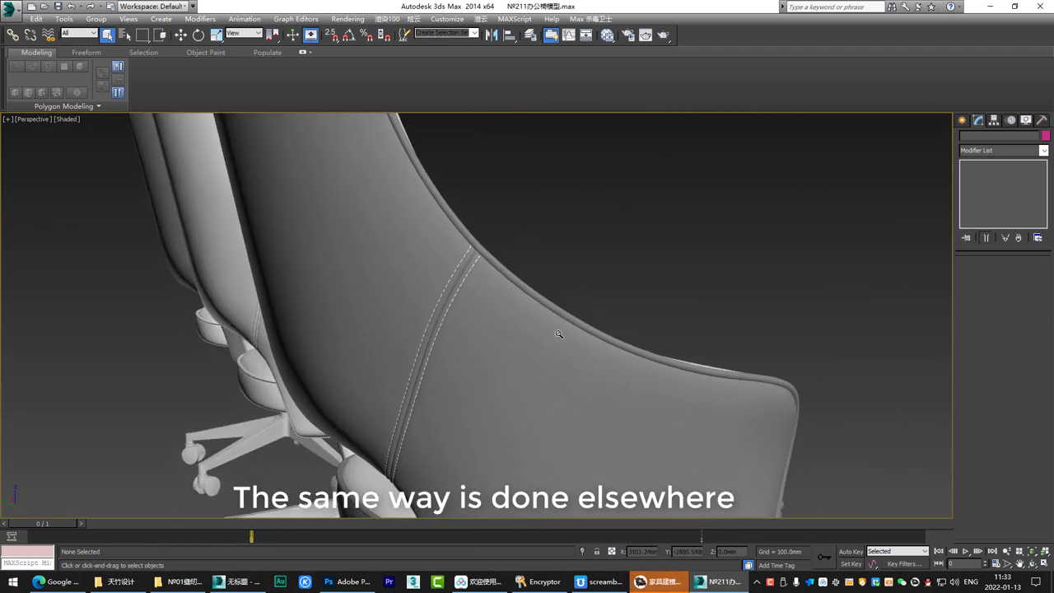
{"action": "middle_click_drag", "start_coordinate": [559, 334], "coordinate": [561, 307], "text": "ctrl+alt"}
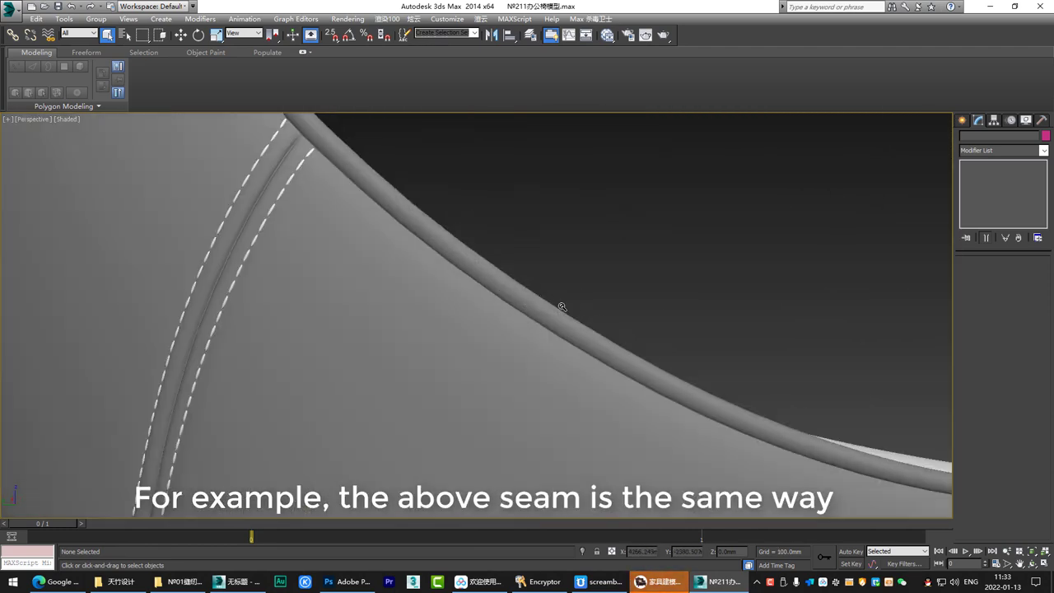
Step: Select the full edge loop inside the gap between the chair's outer shell and its rim piping
{"action": "left_click", "coordinate": [527, 317]}
{"action": "scroll", "coordinate": [527, 317], "scroll_direction": "up", "scroll_amount": 3}
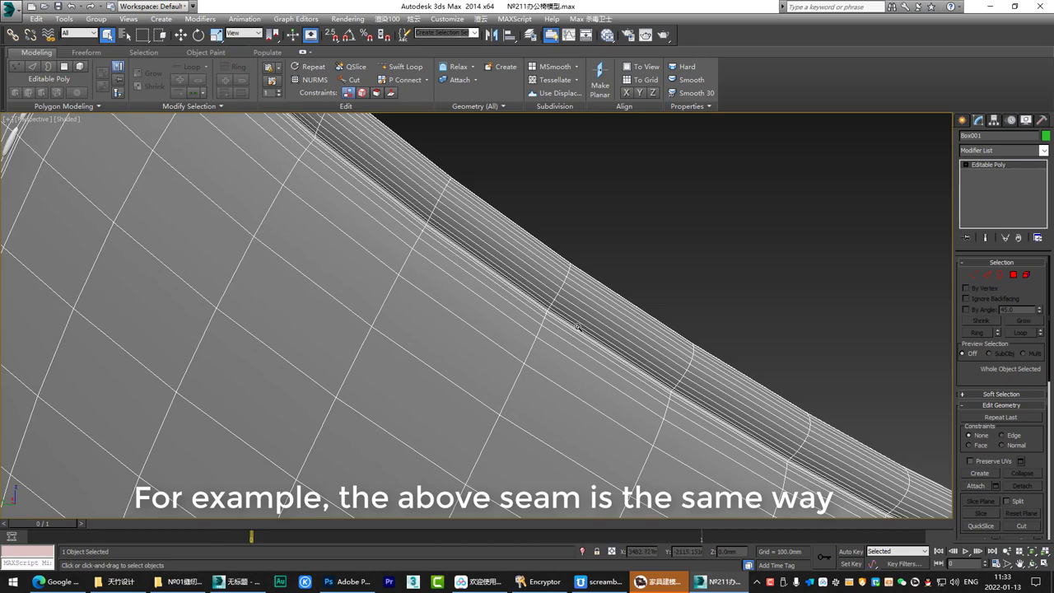
{"action": "key", "text": "2"}
{"action": "left_click", "coordinate": [572, 329]}
{"action": "scroll", "coordinate": [568, 329], "scroll_direction": "up", "scroll_amount": 4}
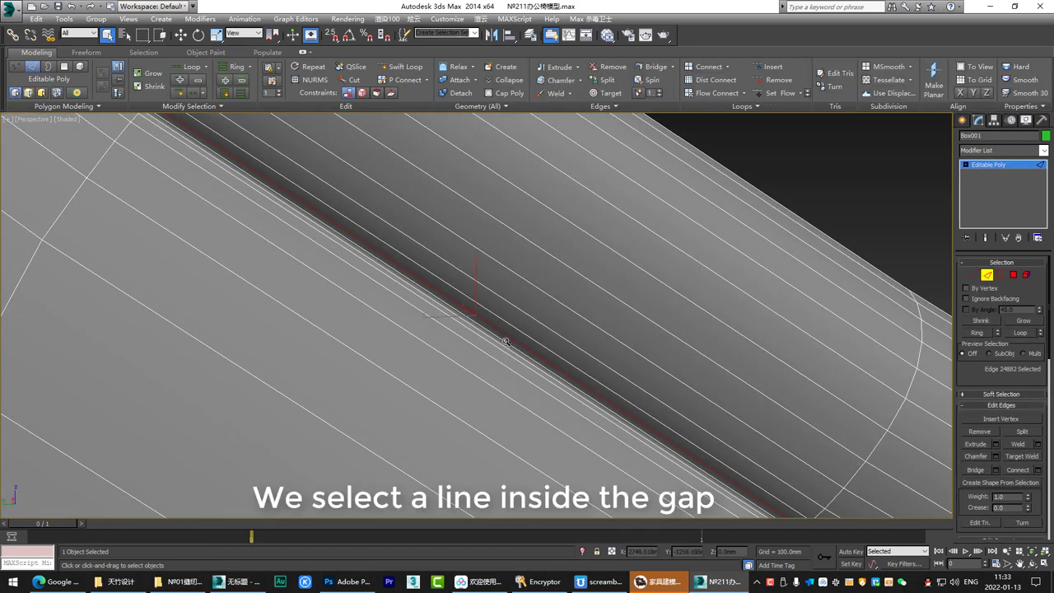
{"action": "double_click", "coordinate": [503, 345]}
{"action": "scroll", "coordinate": [507, 345], "scroll_direction": "down", "scroll_amount": 3}
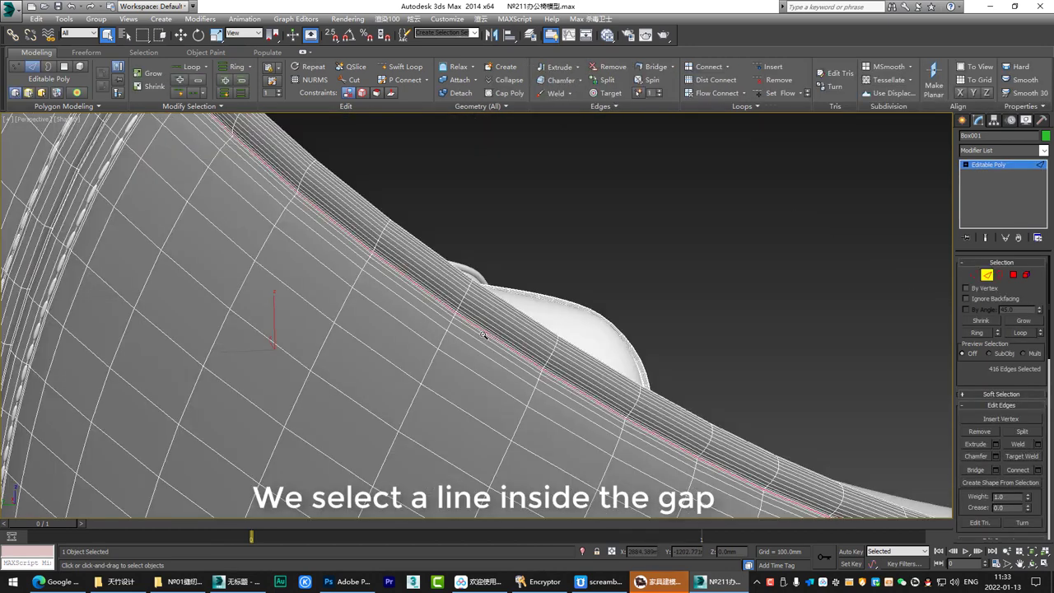
{"action": "scroll", "coordinate": [527, 345], "scroll_direction": "up", "scroll_amount": 3}
Step: Create a linear shape named Shape002 from the selected edge loop in the gap
{"action": "right_click", "coordinate": [530, 344]}
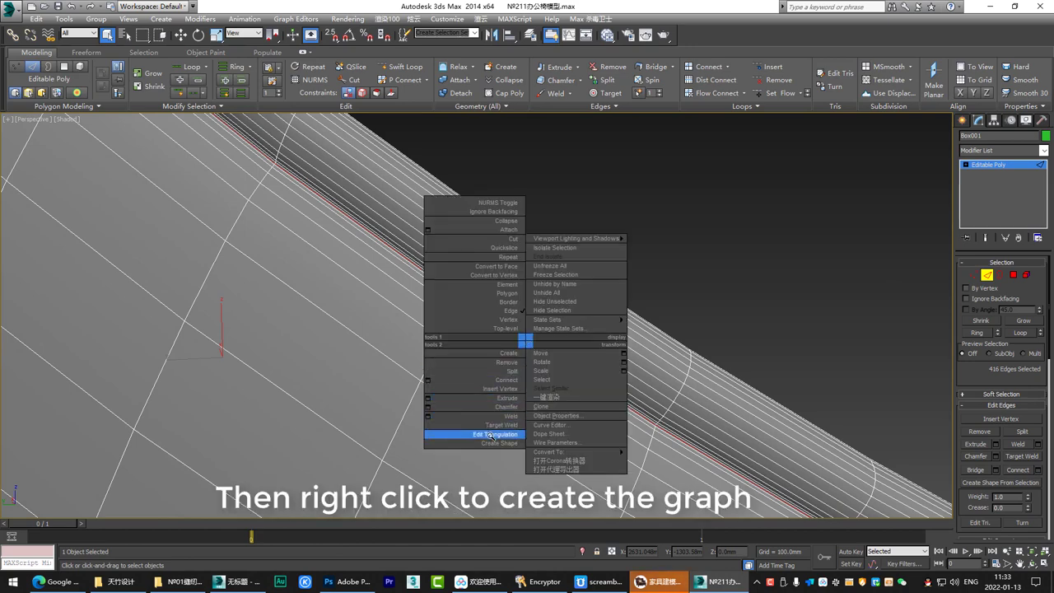
{"action": "left_click", "coordinate": [502, 443]}
{"action": "left_click", "coordinate": [547, 293]}
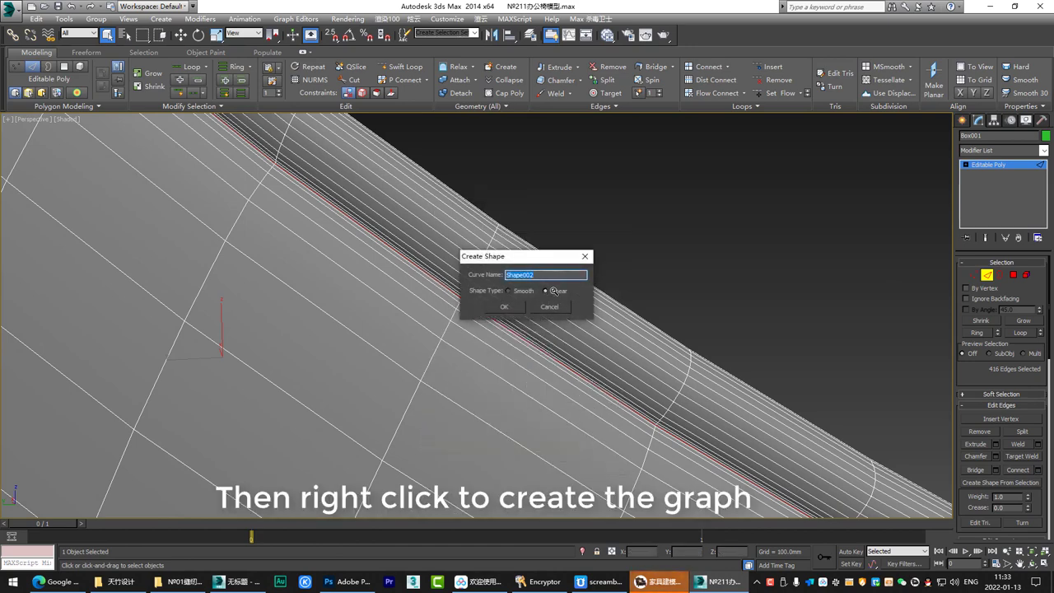
{"action": "left_click", "coordinate": [511, 314]}
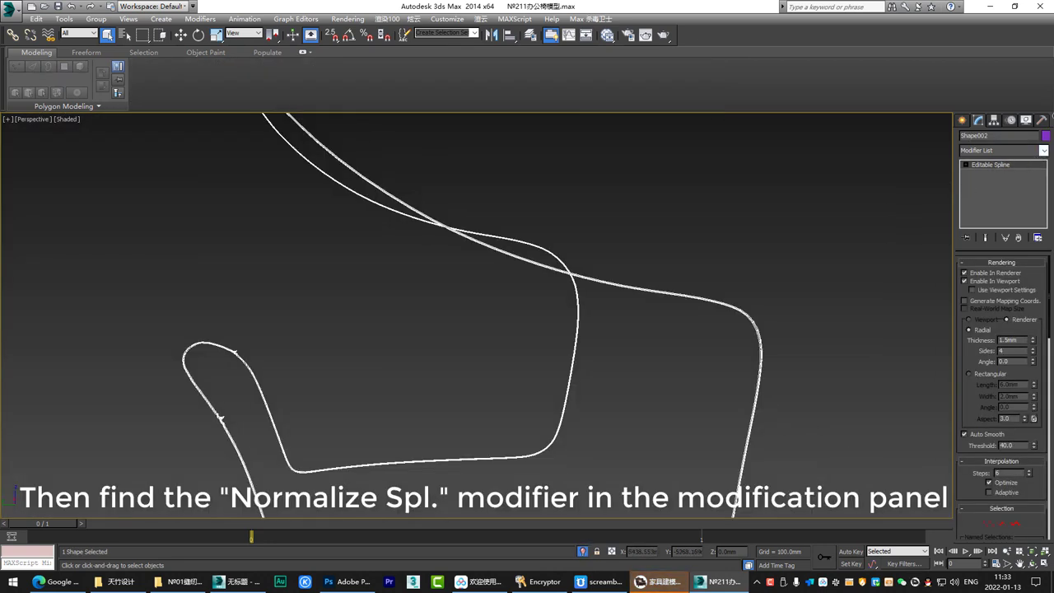
Step: Apply Normalize Spl. with a segment length of 5.0 to the rim spline and convert it back to an editable spline
{"action": "left_click", "coordinate": [1001, 150]}
{"action": "scroll", "coordinate": [993, 527], "scroll_direction": "down", "scroll_amount": 5}
{"action": "scroll", "coordinate": [993, 548], "scroll_direction": "down", "scroll_amount": 4}
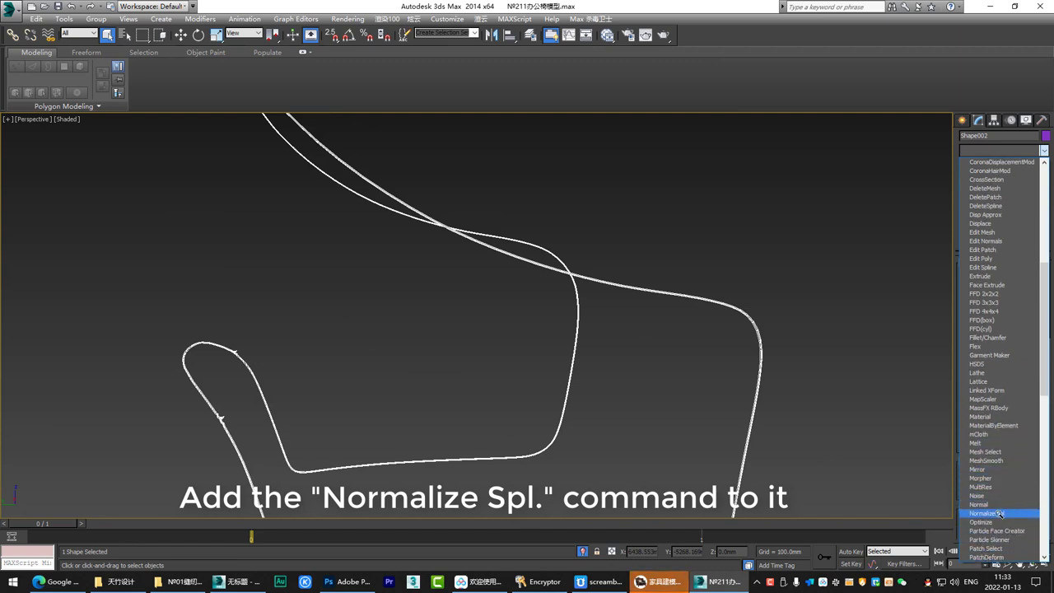
{"action": "left_click", "coordinate": [999, 513]}
{"action": "scroll", "coordinate": [662, 283], "scroll_direction": "up", "scroll_amount": 2}
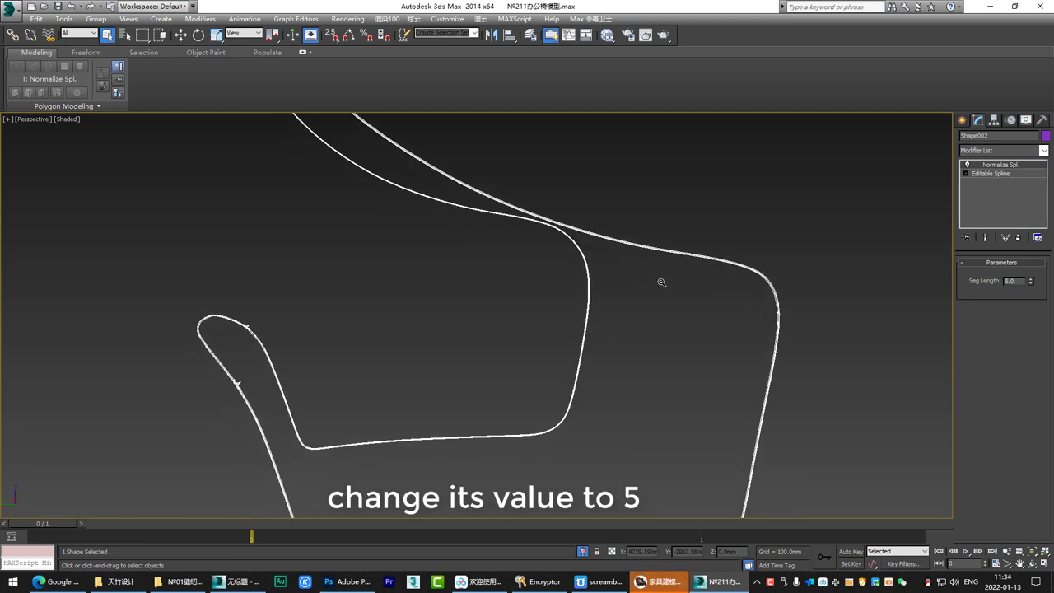
{"action": "right_click", "coordinate": [729, 261]}
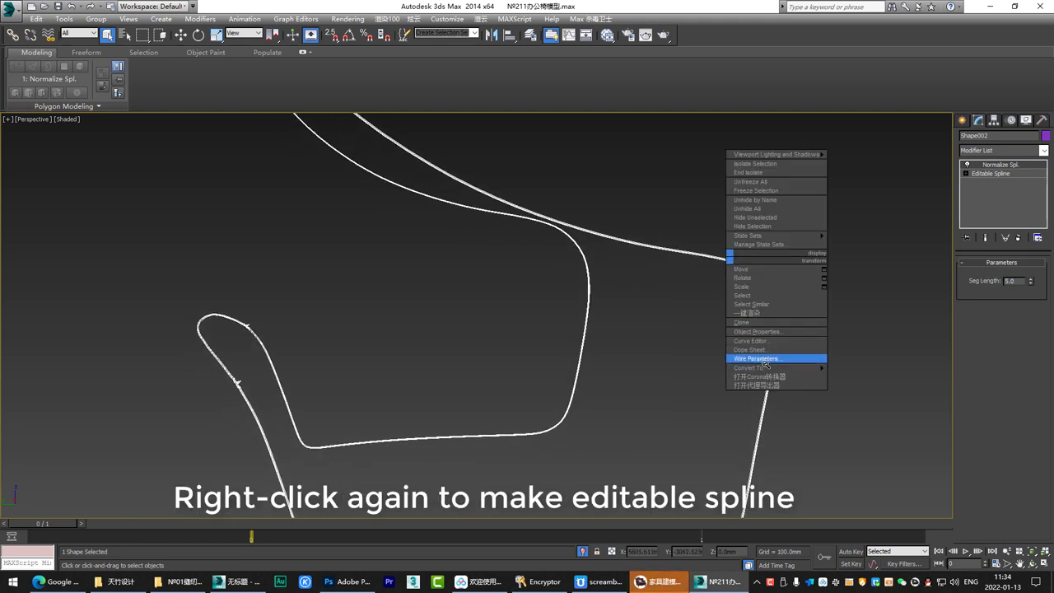
{"action": "mouse_move", "coordinate": [765, 368]}
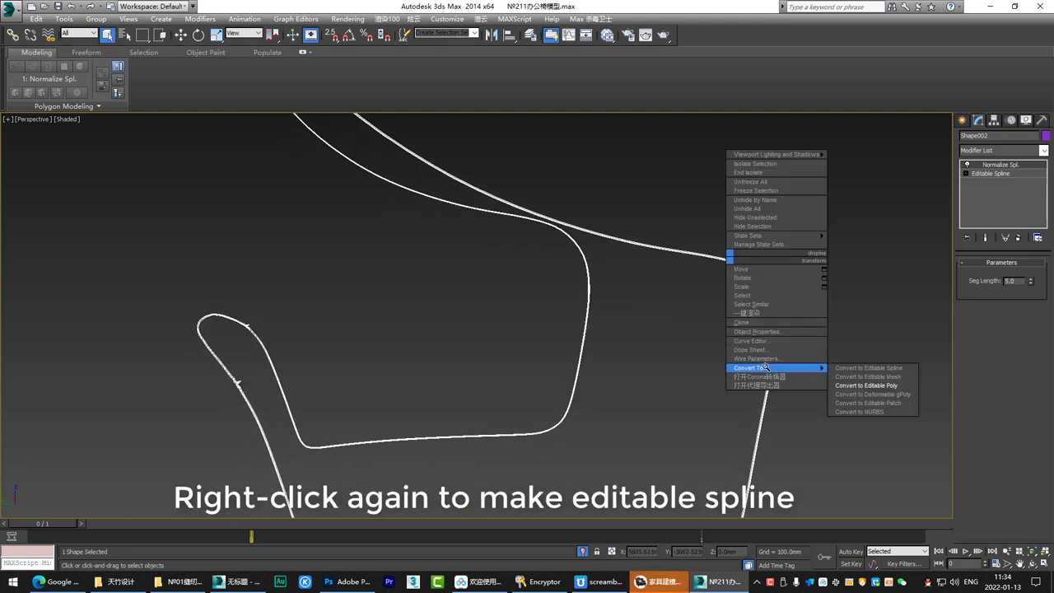
{"action": "left_click", "coordinate": [870, 369]}
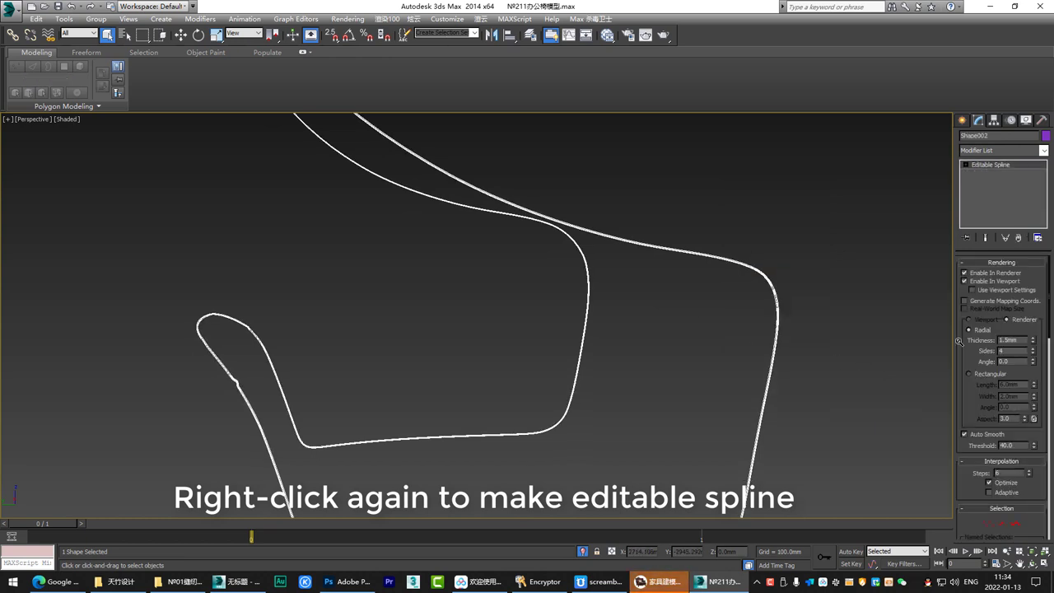
Step: Convert all vertices of the rim spline to Corner type and break them into separate segments
{"action": "scroll", "coordinate": [993, 351], "scroll_direction": "down", "scroll_amount": 5}
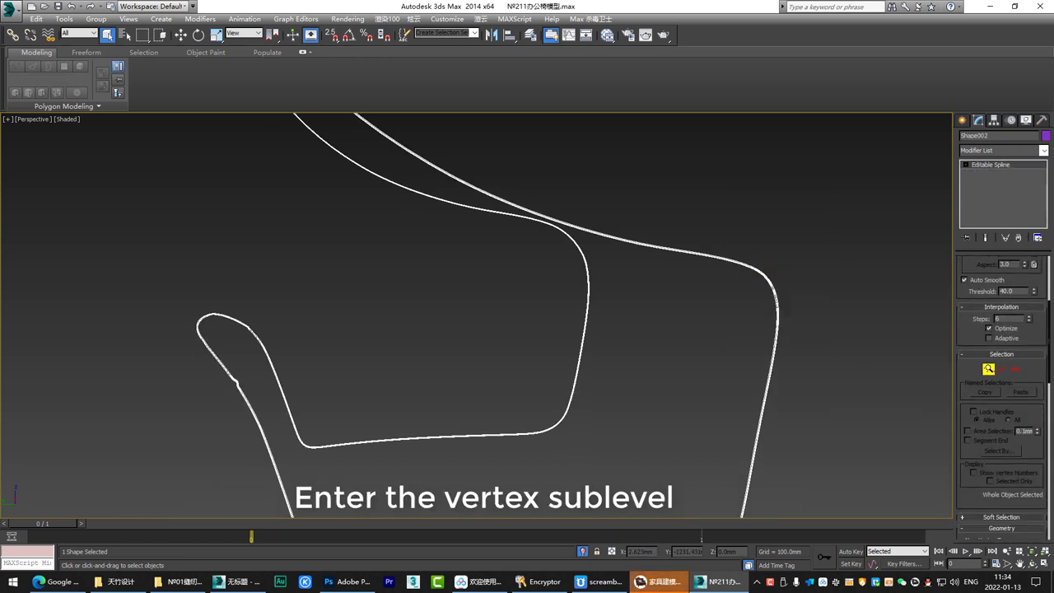
{"action": "left_click", "coordinate": [988, 368]}
{"action": "key", "text": "ctrl+a"}
{"action": "scroll", "coordinate": [700, 319], "scroll_direction": "up", "scroll_amount": 10}
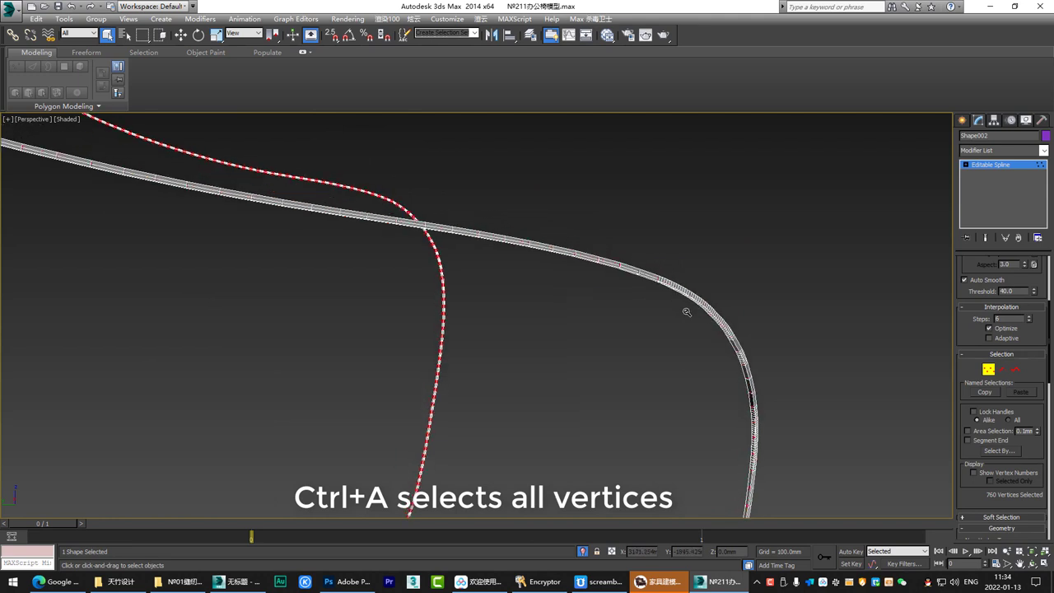
{"action": "middle_click_drag", "start_coordinate": [687, 312], "coordinate": [693, 318]}
{"action": "scroll", "coordinate": [704, 306], "scroll_direction": "up", "scroll_amount": 1}
{"action": "right_click", "coordinate": [733, 298]}
{"action": "left_click", "coordinate": [722, 237]}
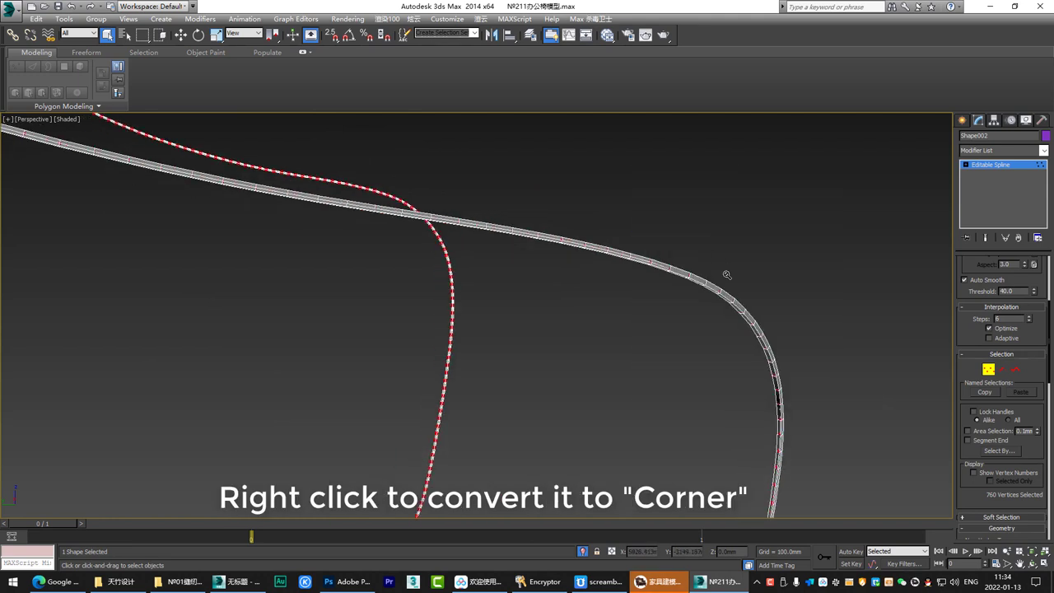
{"action": "right_click", "coordinate": [730, 298]}
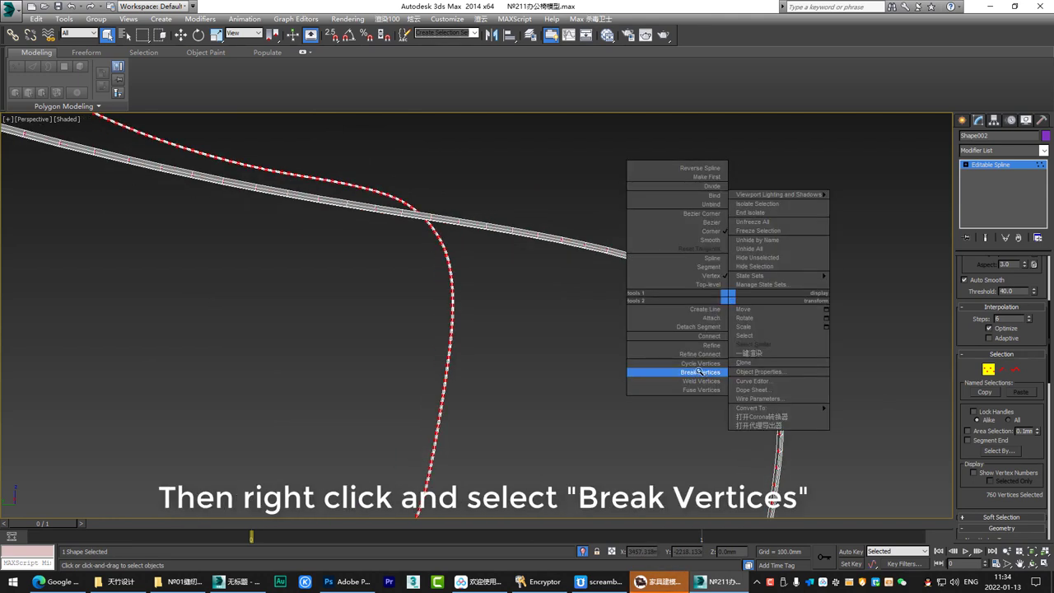
{"action": "left_click", "coordinate": [706, 373]}
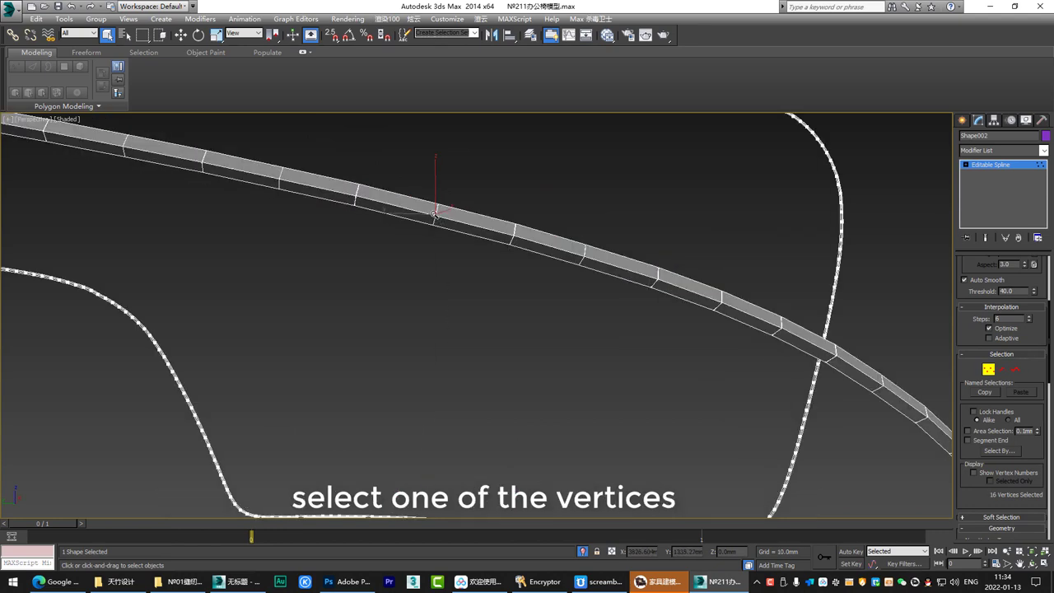
Step: Move one of the broken rim spline vertices away from its neighbour to open a gap between two segments
{"action": "scroll", "coordinate": [497, 331], "scroll_direction": "up", "scroll_amount": 5}
{"action": "middle_click_drag", "start_coordinate": [438, 211], "coordinate": [488, 300]}
{"action": "scroll", "coordinate": [496, 321], "scroll_direction": "down", "scroll_amount": 1}
{"action": "scroll", "coordinate": [511, 322], "scroll_direction": "down", "scroll_amount": 4}
{"action": "key", "text": "w"}
{"action": "left_click_drag", "start_coordinate": [488, 300], "coordinate": [522, 319]}
Step: Convert the rim spline to an editable poly and select the diagonal edge on the end face at the opened gap
{"action": "right_click", "coordinate": [556, 338]}
{"action": "mouse_move", "coordinate": [594, 451]}
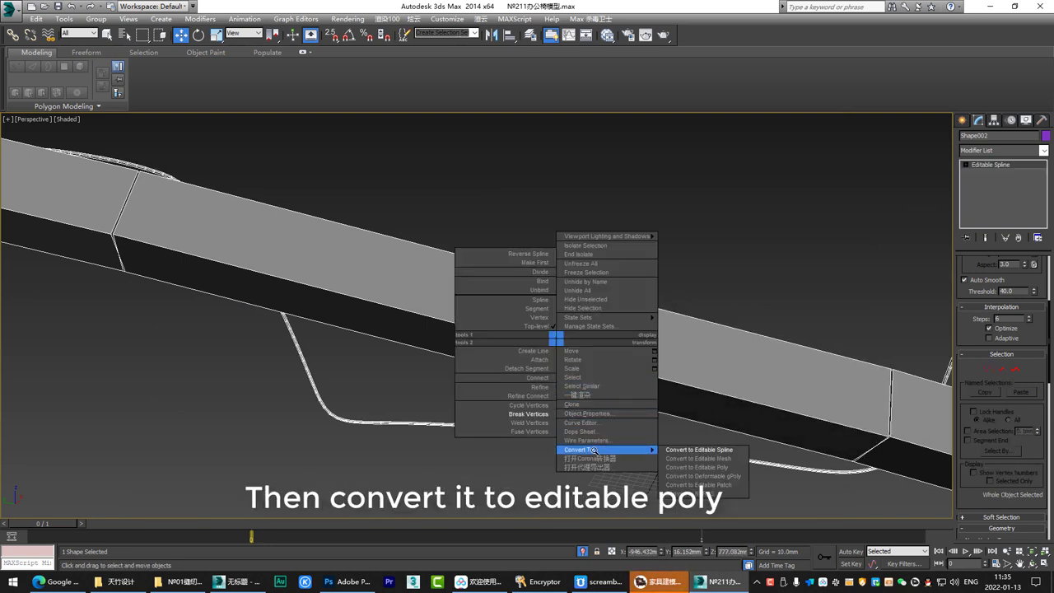
{"action": "left_click", "coordinate": [697, 467]}
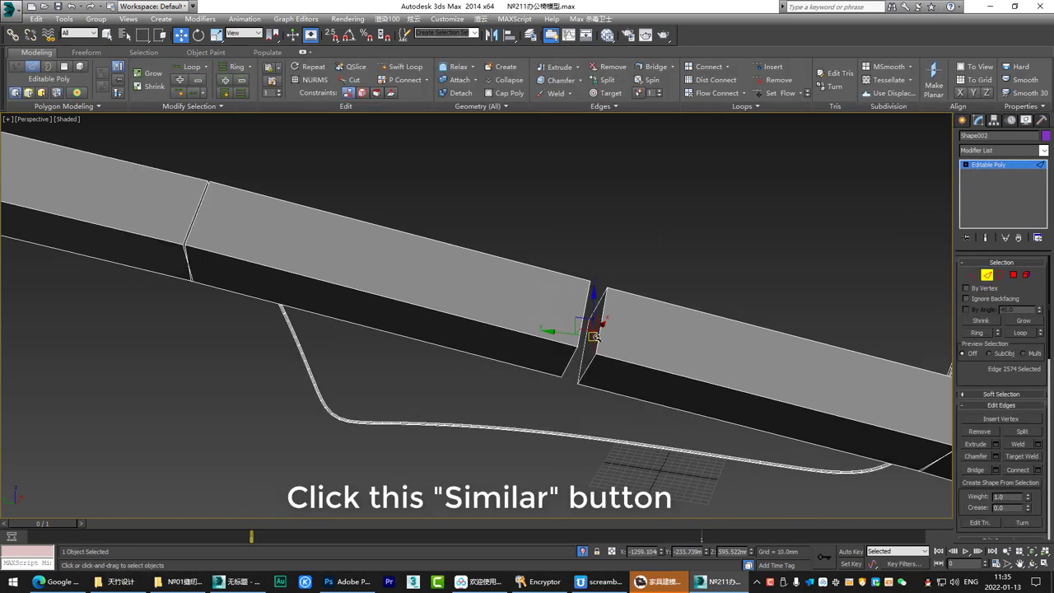
{"action": "scroll", "coordinate": [558, 343], "scroll_direction": "up", "scroll_amount": 3}
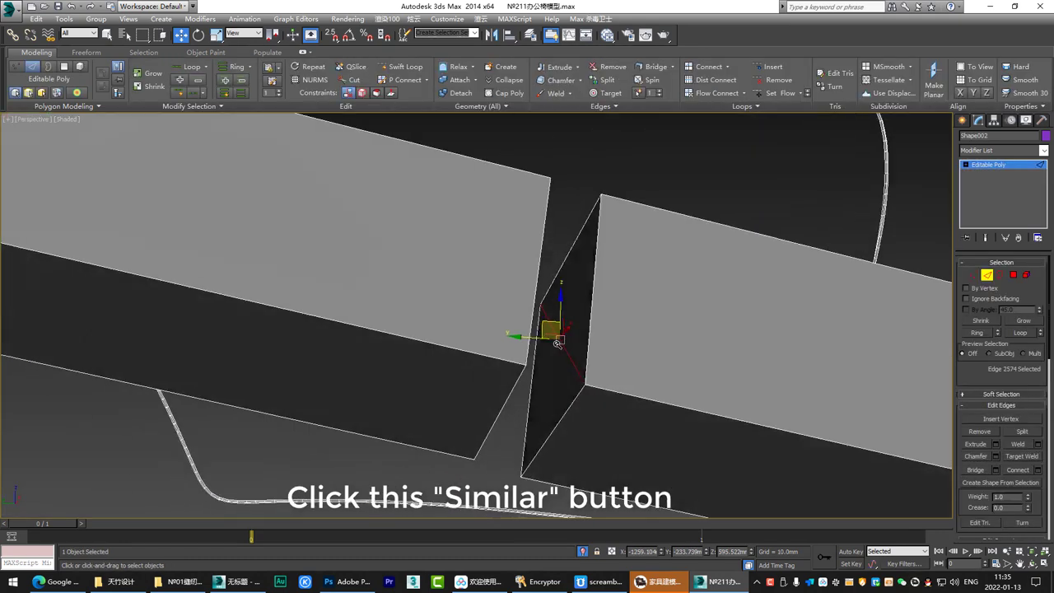
Step: Select all edges similar to the chosen end-face diagonal on the rim poly and remove them with their vertices
{"action": "middle_click_drag", "start_coordinate": [558, 343], "coordinate": [550, 342], "text": "alt"}
{"action": "left_click", "coordinate": [189, 106]}
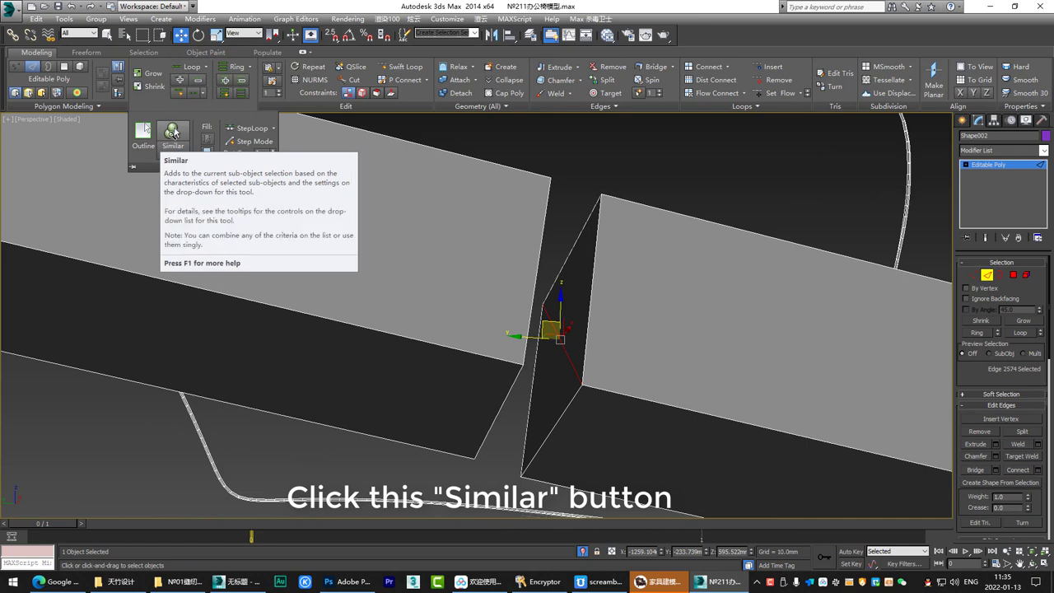
{"action": "left_click", "coordinate": [172, 132]}
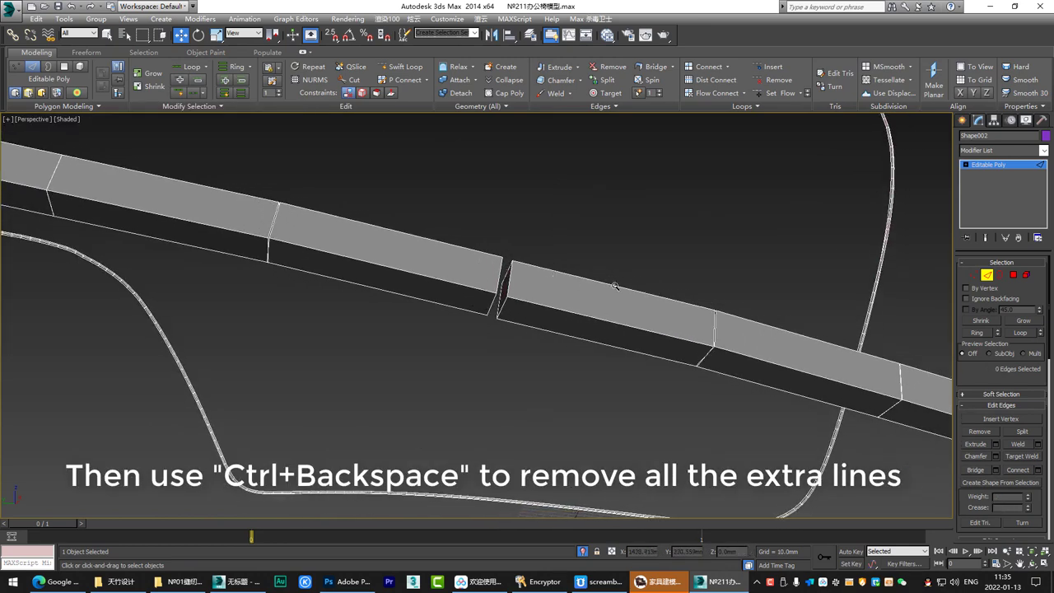
Step: Select all elements of the rim poly and scale them down uniformly about their own centres to open equal gaps between the segments
{"action": "key", "text": "5"}
{"action": "key", "text": "ctrl+a"}
{"action": "middle_click_drag", "start_coordinate": [560, 303], "coordinate": [580, 314]}
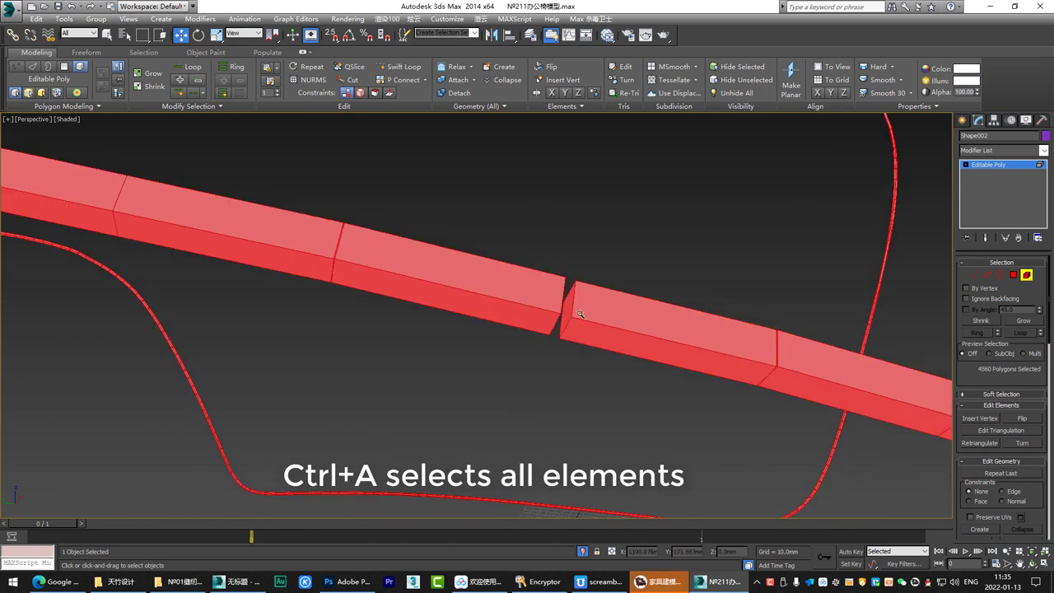
{"action": "left_click", "coordinate": [217, 36]}
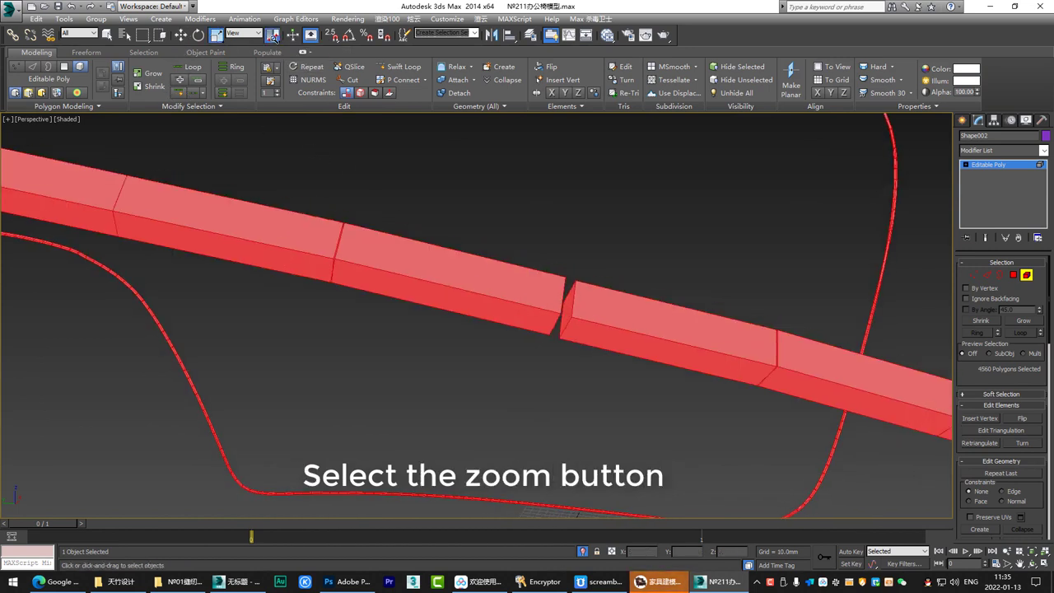
{"action": "left_click_drag", "start_coordinate": [272, 34], "coordinate": [218, 53]}
{"action": "left_click", "coordinate": [217, 37]}
{"action": "middle_click_drag", "start_coordinate": [472, 257], "coordinate": [511, 268]}
{"action": "scroll", "coordinate": [512, 270], "scroll_direction": "up", "scroll_amount": 2}
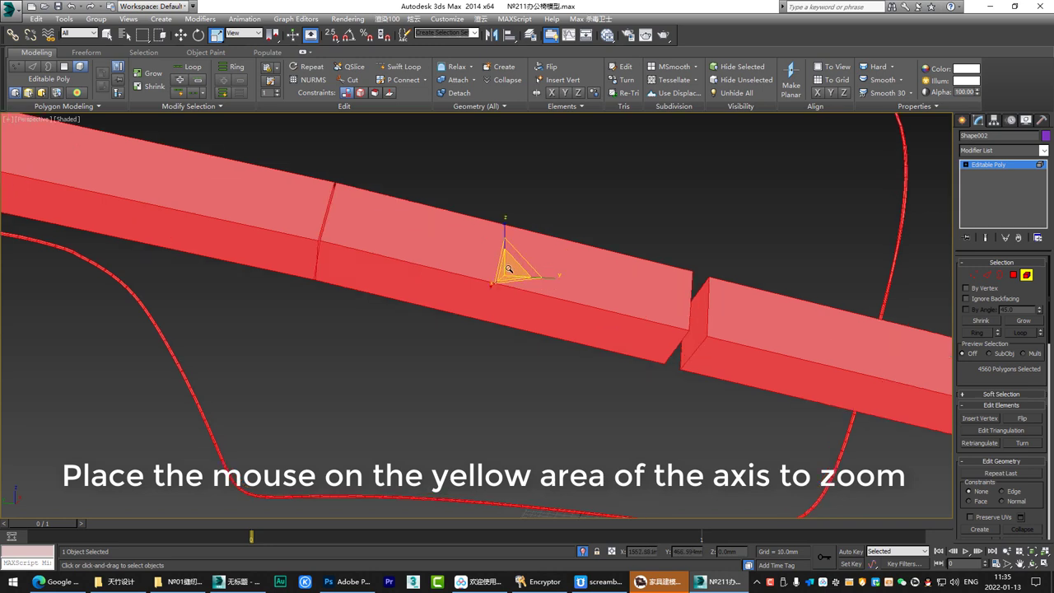
{"action": "left_click_drag", "start_coordinate": [509, 271], "coordinate": [509, 273]}
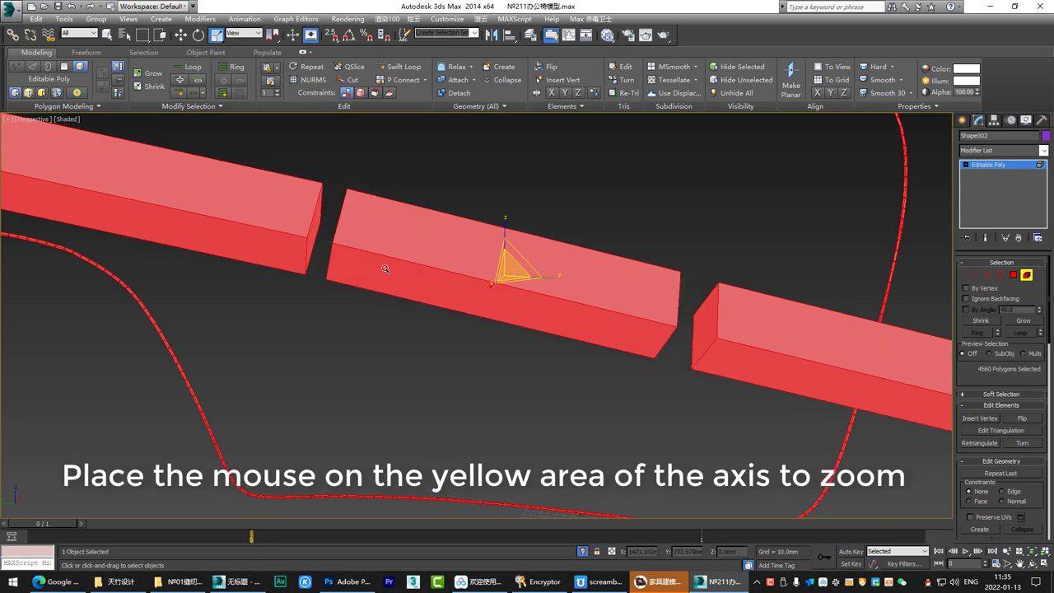
{"action": "left_click", "coordinate": [901, 228]}
{"action": "left_click", "coordinate": [983, 165]}
{"action": "middle_click_drag", "start_coordinate": [609, 317], "coordinate": [579, 318], "text": "alt"}
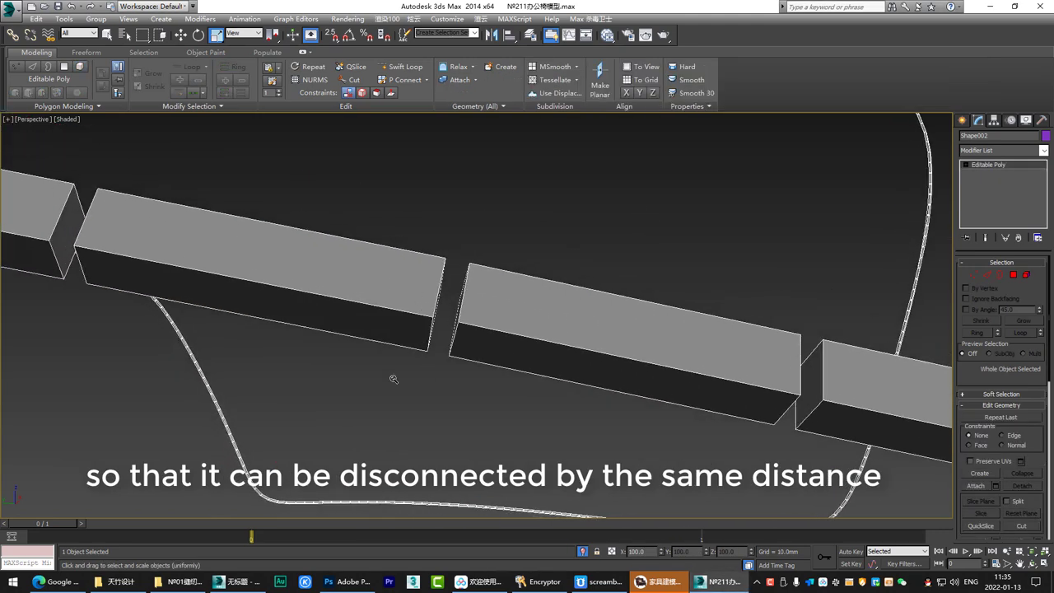
Step: Smooth the rim segments using NURMS with 2 iterations and assign them the white Material #16
{"action": "left_click_drag", "start_coordinate": [392, 376], "coordinate": [437, 376]}
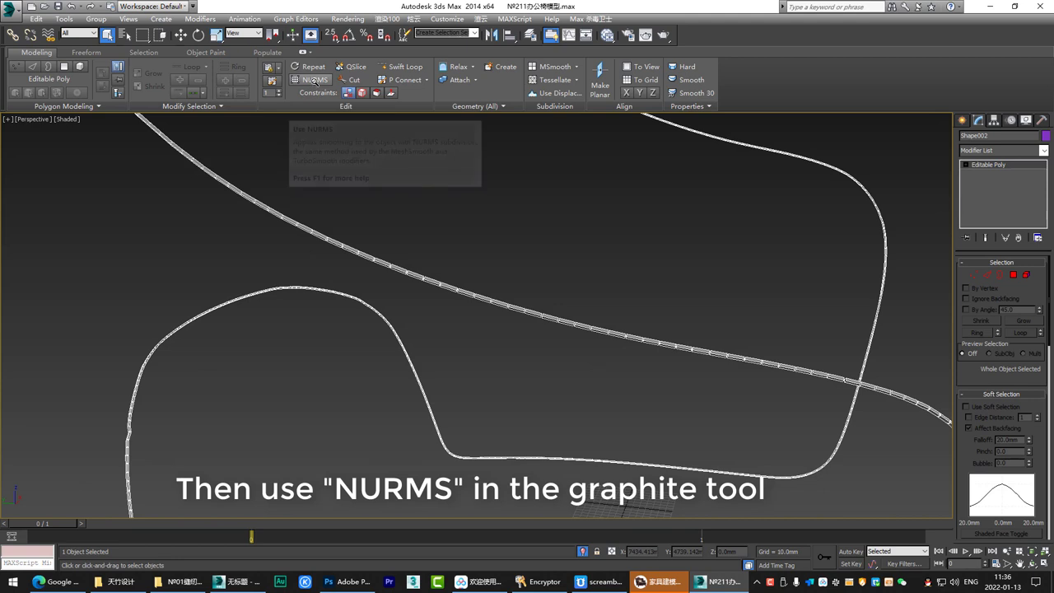
{"action": "left_click", "coordinate": [315, 82]}
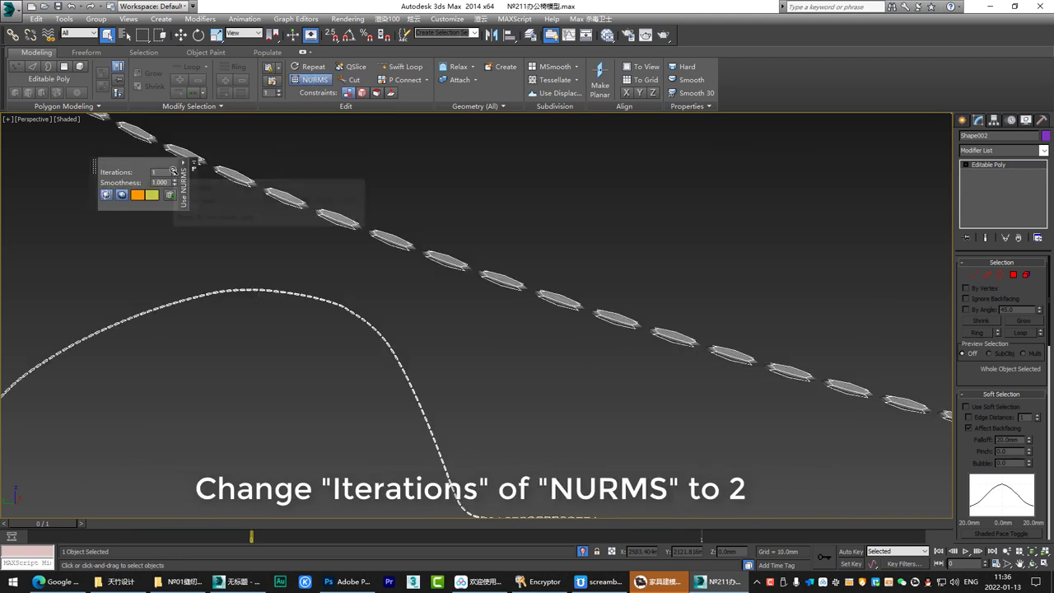
{"action": "left_click", "coordinate": [174, 171]}
{"action": "middle_click_drag", "start_coordinate": [433, 242], "coordinate": [465, 235], "text": "alt"}
{"action": "key", "text": "m"}
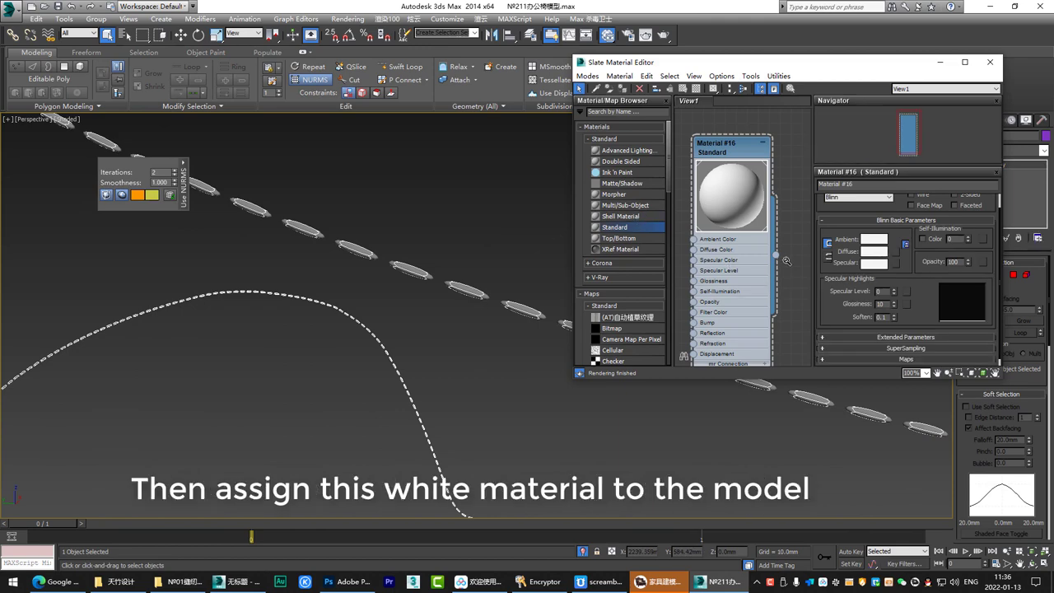
{"action": "left_click_drag", "start_coordinate": [518, 311], "coordinate": [519, 309]}
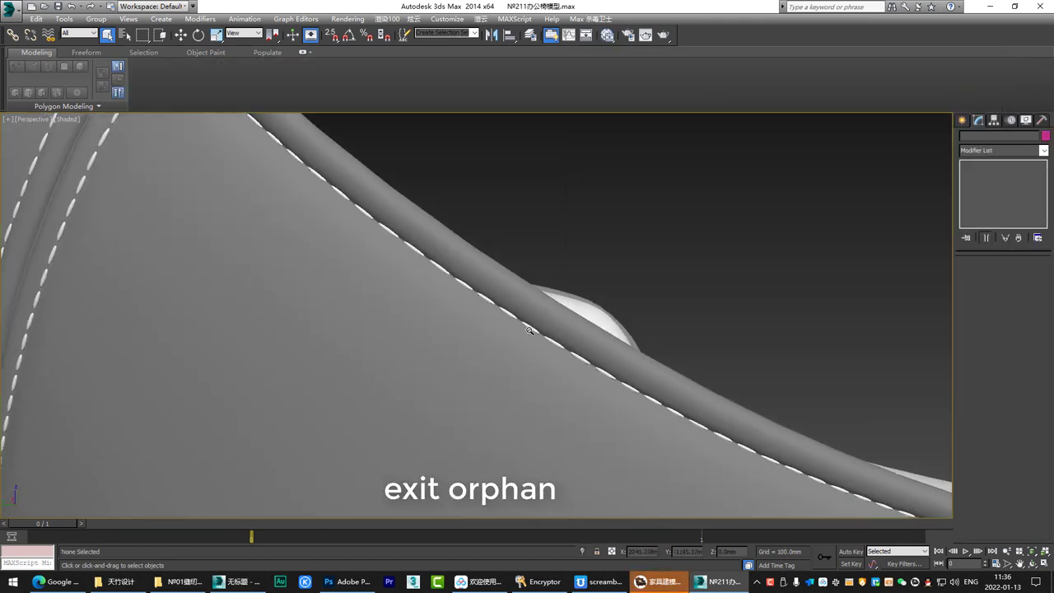
Step: Examine the finished stitching along the chair's rim and rear seam up close from several angles
{"action": "middle_click_drag", "start_coordinate": [411, 284], "coordinate": [434, 297], "text": "alt"}
{"action": "scroll", "coordinate": [433, 298], "scroll_direction": "up", "scroll_amount": 4}
{"action": "scroll", "coordinate": [450, 337], "scroll_direction": "down", "scroll_amount": 4}
{"action": "middle_click_drag", "start_coordinate": [450, 337], "coordinate": [434, 218], "text": "alt"}
{"action": "scroll", "coordinate": [645, 321], "scroll_direction": "up", "scroll_amount": 4}
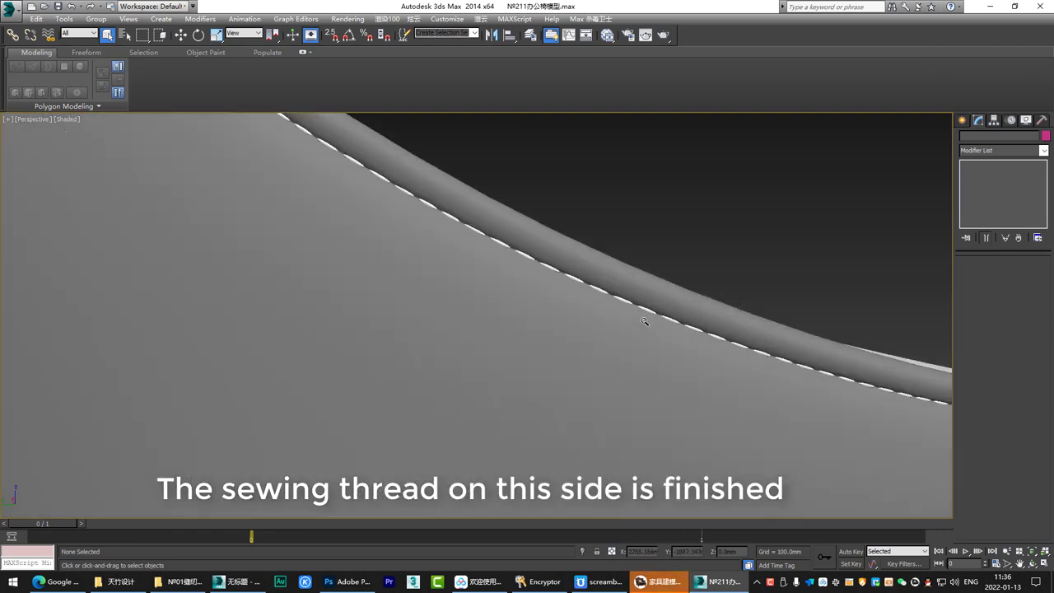
{"action": "scroll", "coordinate": [621, 310], "scroll_direction": "down", "scroll_amount": 4}
{"action": "middle_click_drag", "start_coordinate": [622, 309], "coordinate": [639, 339], "text": "alt"}
{"action": "scroll", "coordinate": [502, 262], "scroll_direction": "up", "scroll_amount": 4}
{"action": "middle_click_drag", "start_coordinate": [501, 262], "coordinate": [527, 301], "text": "alt"}
Step: Inspect the stitched chair from the front and compare all three chairs from the front and the back
{"action": "left_click_drag", "start_coordinate": [419, 309], "coordinate": [734, 327]}
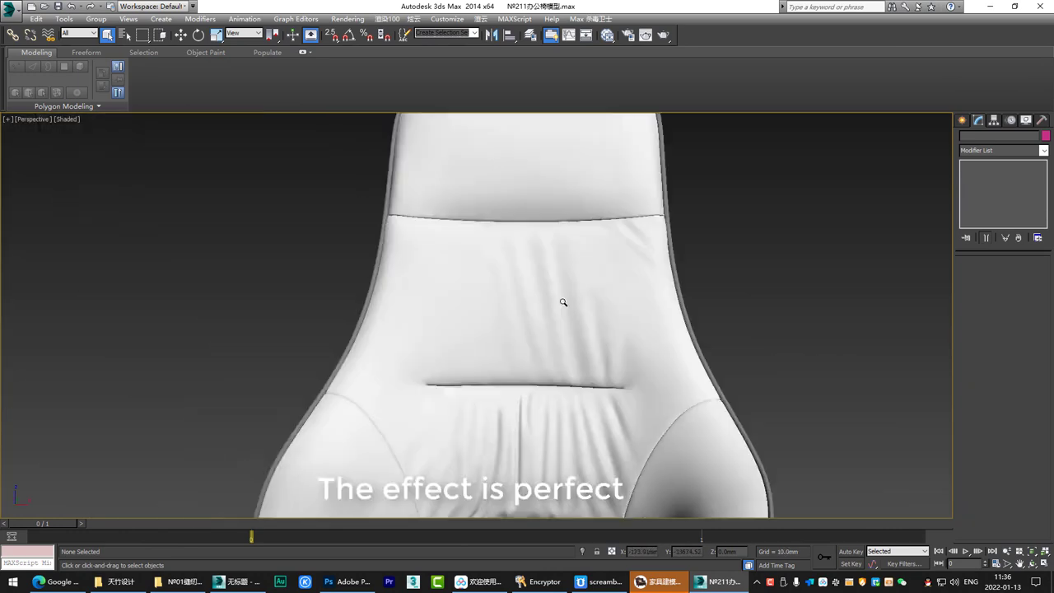
{"action": "scroll", "coordinate": [569, 317], "scroll_direction": "down", "scroll_amount": 3}
{"action": "middle_click_drag", "start_coordinate": [585, 332], "coordinate": [465, 194]}
{"action": "middle_click_drag", "start_coordinate": [470, 313], "coordinate": [497, 256], "text": "alt"}
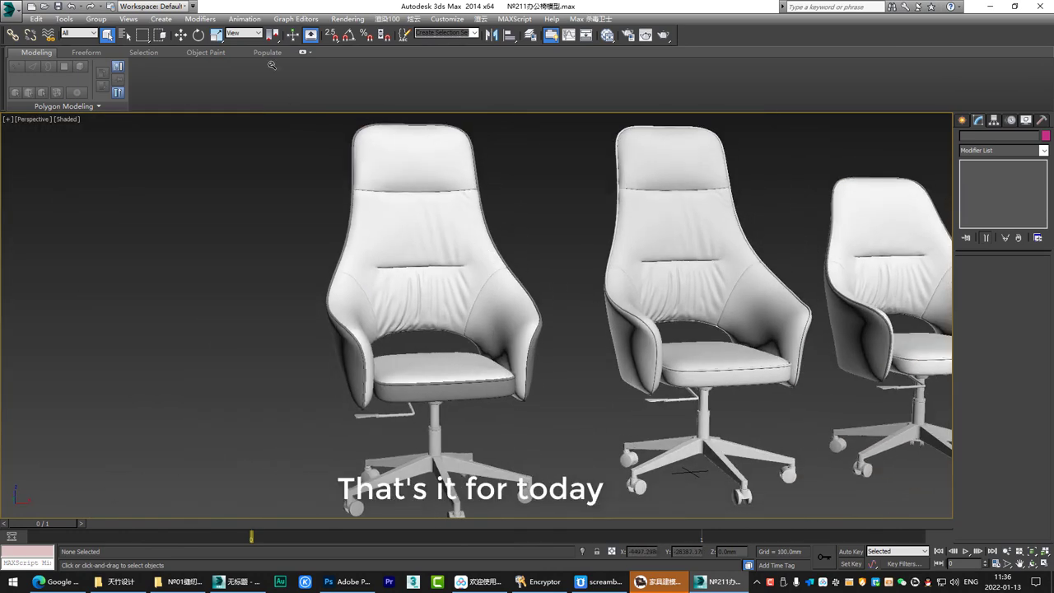
{"action": "left_click", "coordinate": [304, 52]}
{"action": "middle_click_drag", "start_coordinate": [437, 294], "coordinate": [565, 283], "text": "alt"}
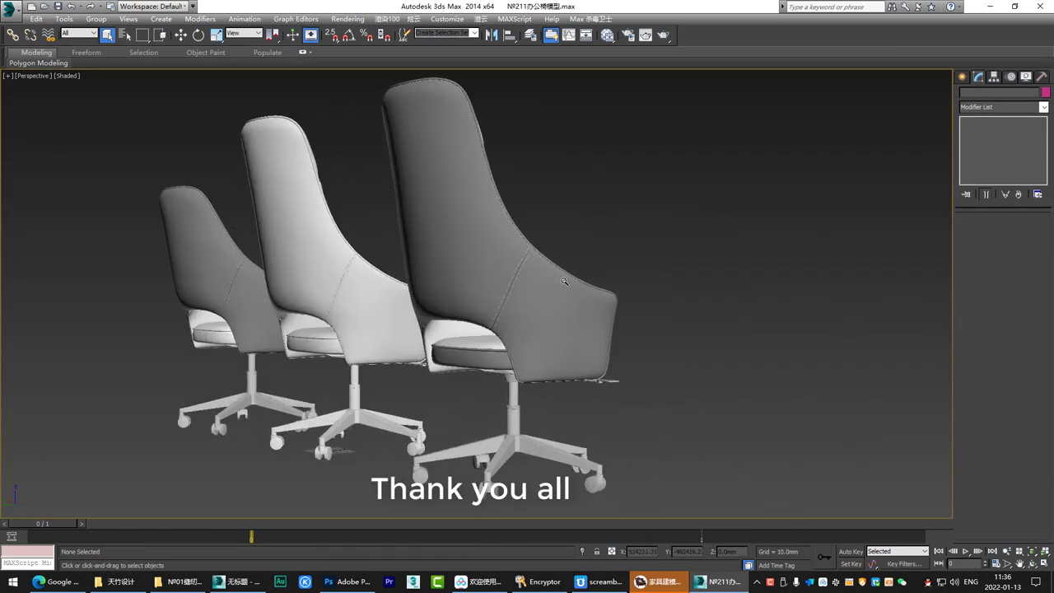